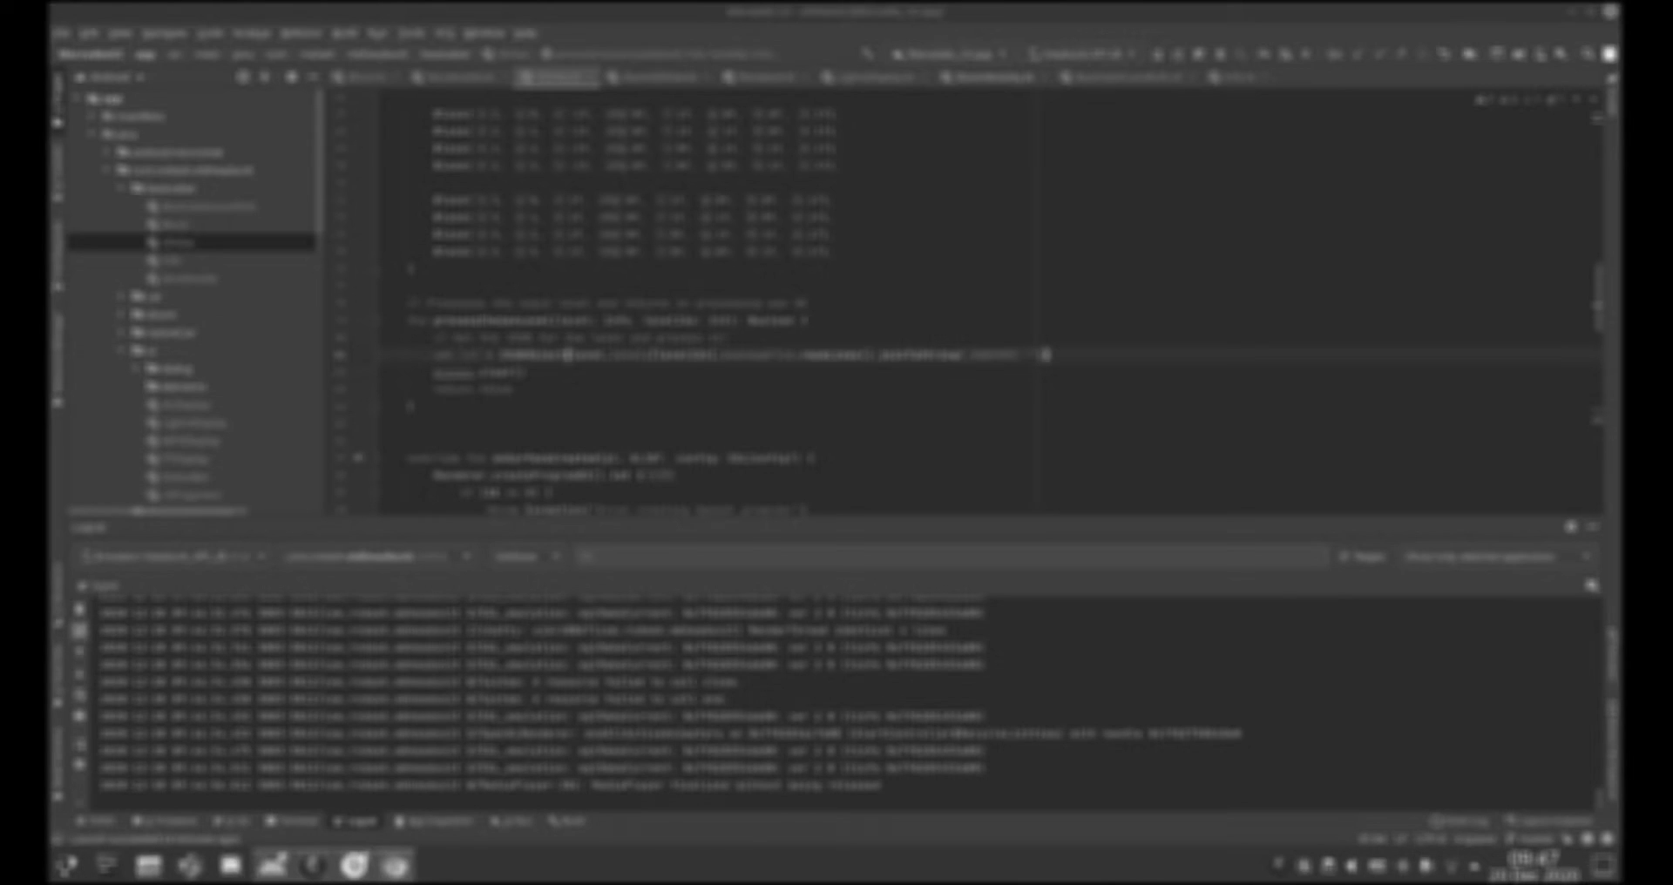
# - Open the level info data class and start a function in its body after the constructor parameters
pyautogui.press('Return')
pyautogui.press('Return')
pyautogui.press('Return')
pyautogui.doubleClick(201, 207)
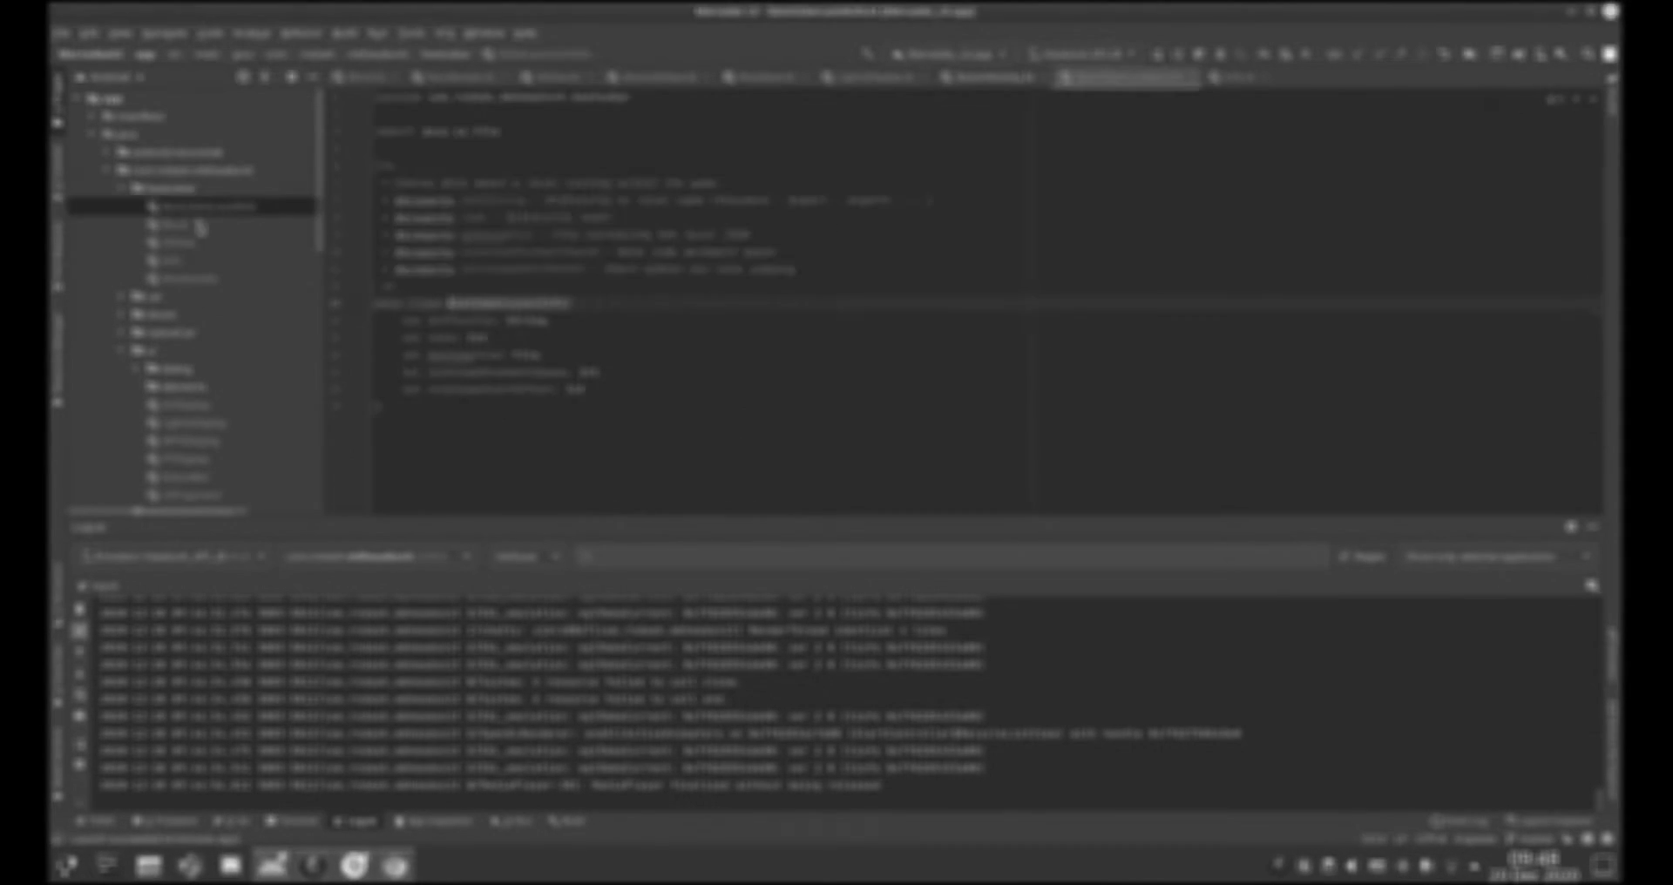
pyautogui.click(572, 388)
pyautogui.press('Return')
pyautogui.press('Return')
pyautogui.write('fun')
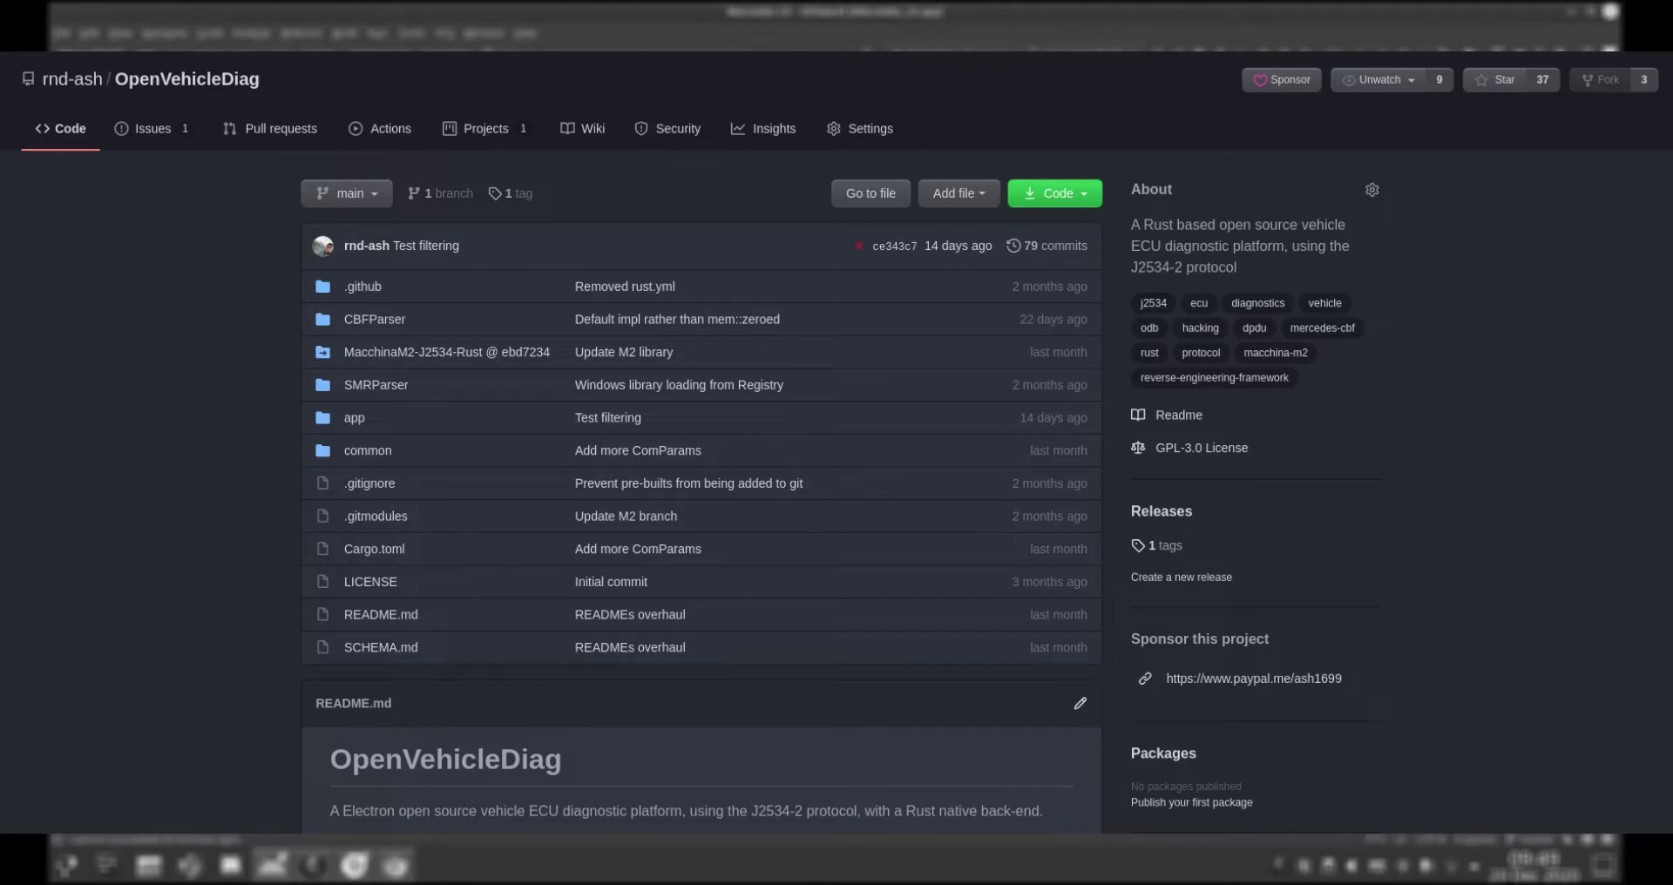
# - Declare an empty ArrayList<Block>() inside the level-processing function
pyautogui.write('val notes = ArrayList<')
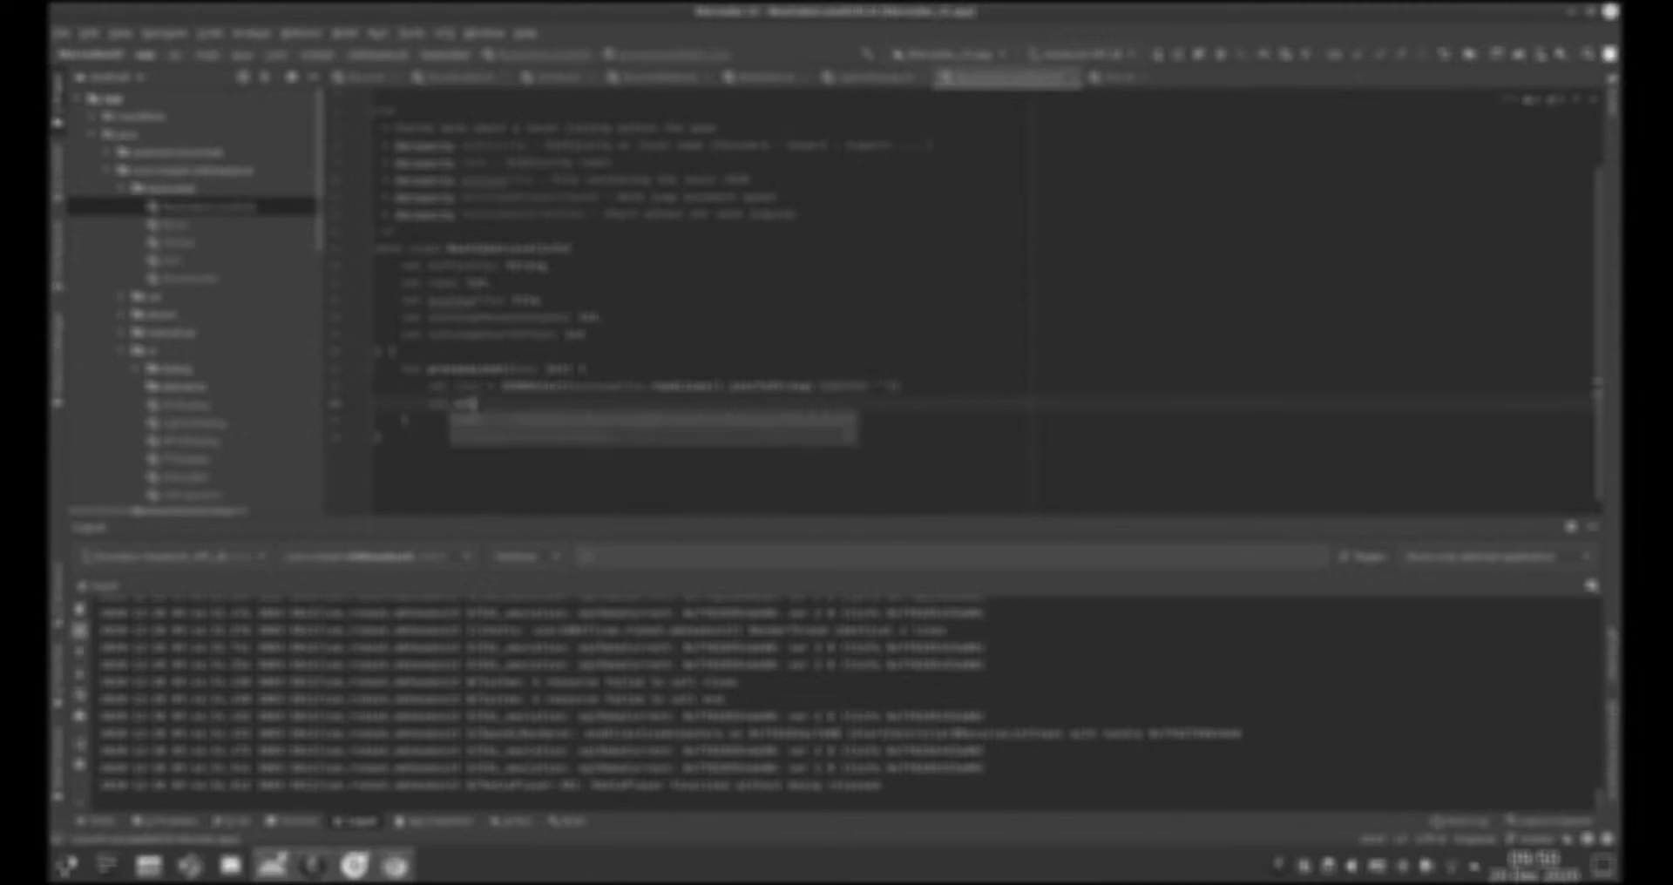
pyautogui.write('Block>()')
pyautogui.press('Return')
# - Give the function the return type ArrayList<Block> and a comment saying it generates all the blocks from the level
pyautogui.click(569, 369)
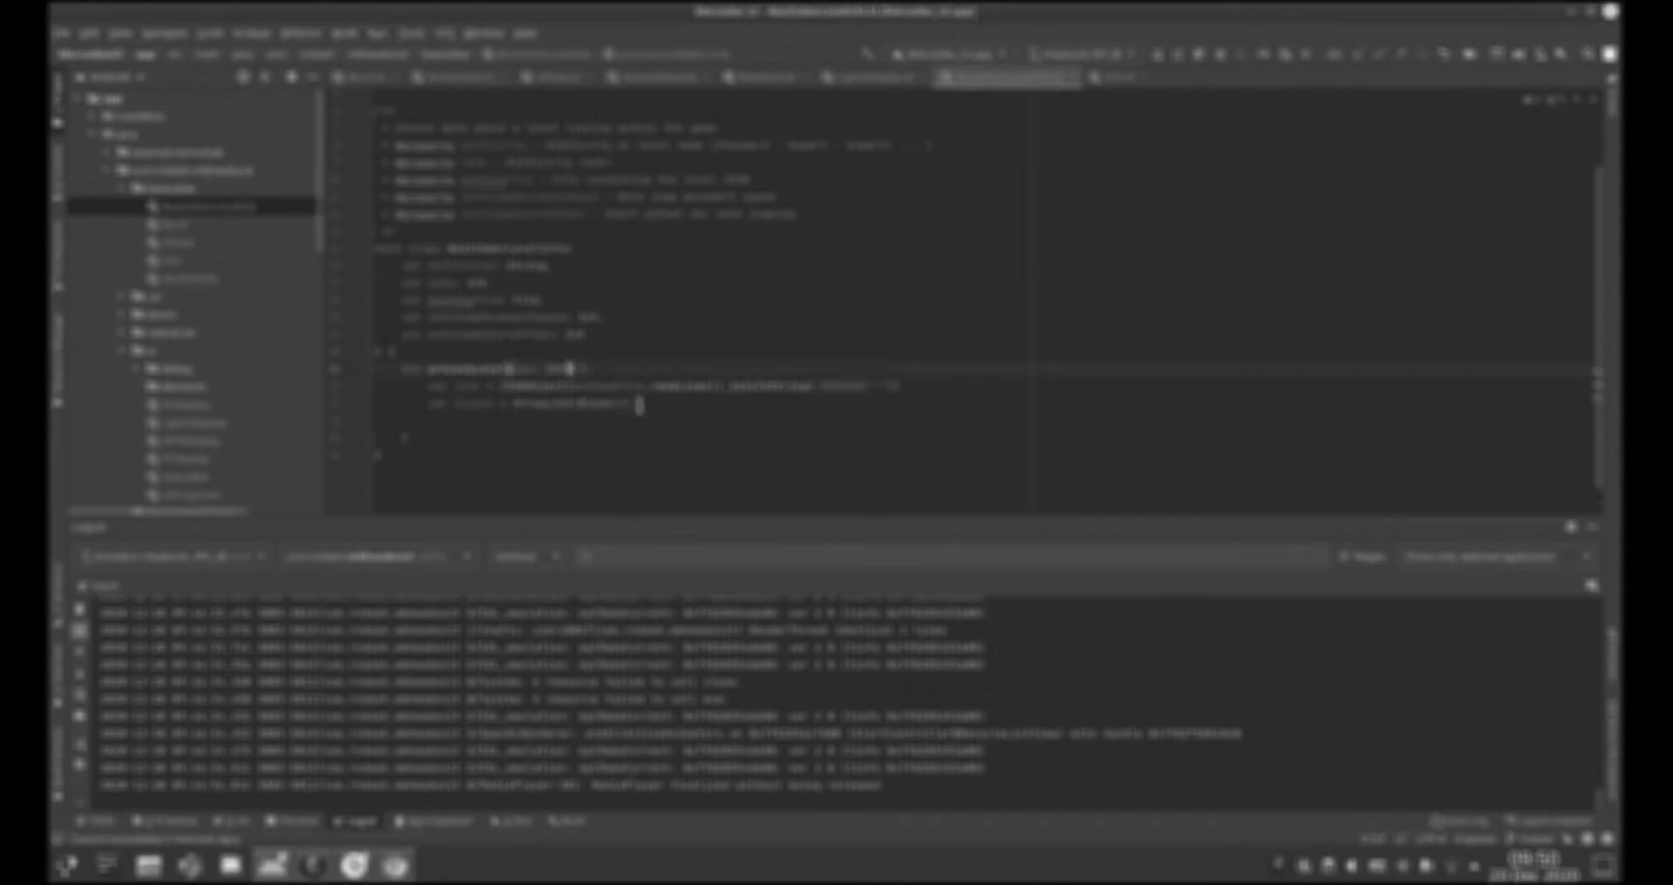
pyautogui.write(': ArrayList<Block>')
pyautogui.hotkey('ctrl', 'alt', 'Return')
pyautogui.write('/* Func - generates all the blocks from the level')
# - Read the "_notes" JSON array and add a for loop over i from 0 to the array's length
pyautogui.scroll(-1, 698, 395)
pyautogui.click(699, 392)
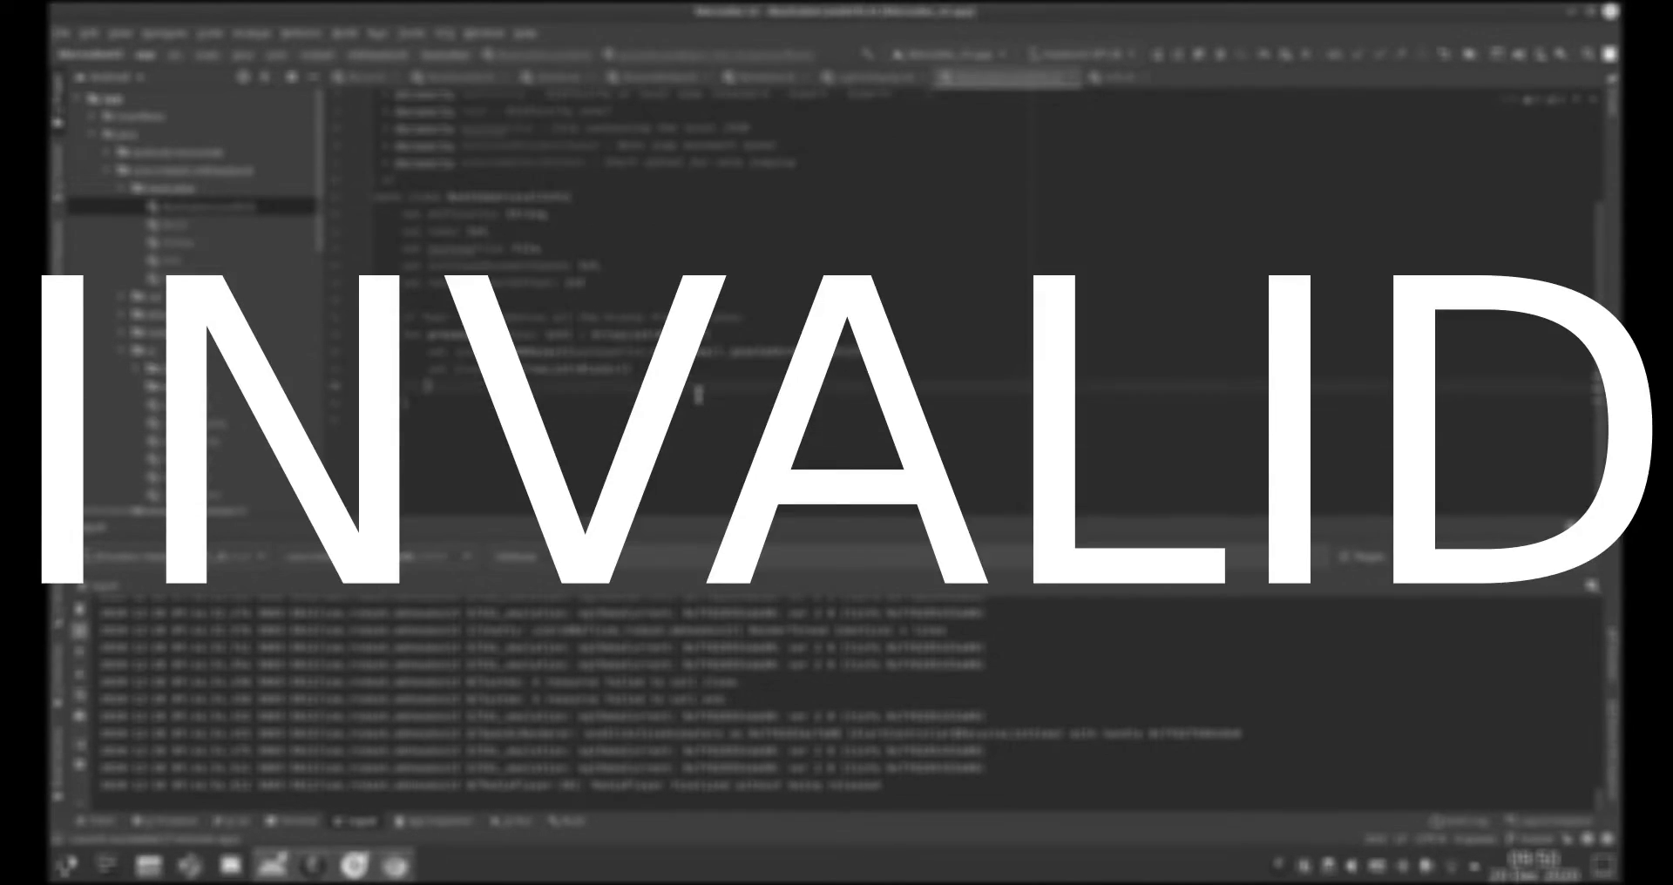
pyautogui.write('val blockData = json.getJSONArray("_notes")')
pyautogui.press('Return')
pyautogui.write('for (i in 0..blockData.length()) {')
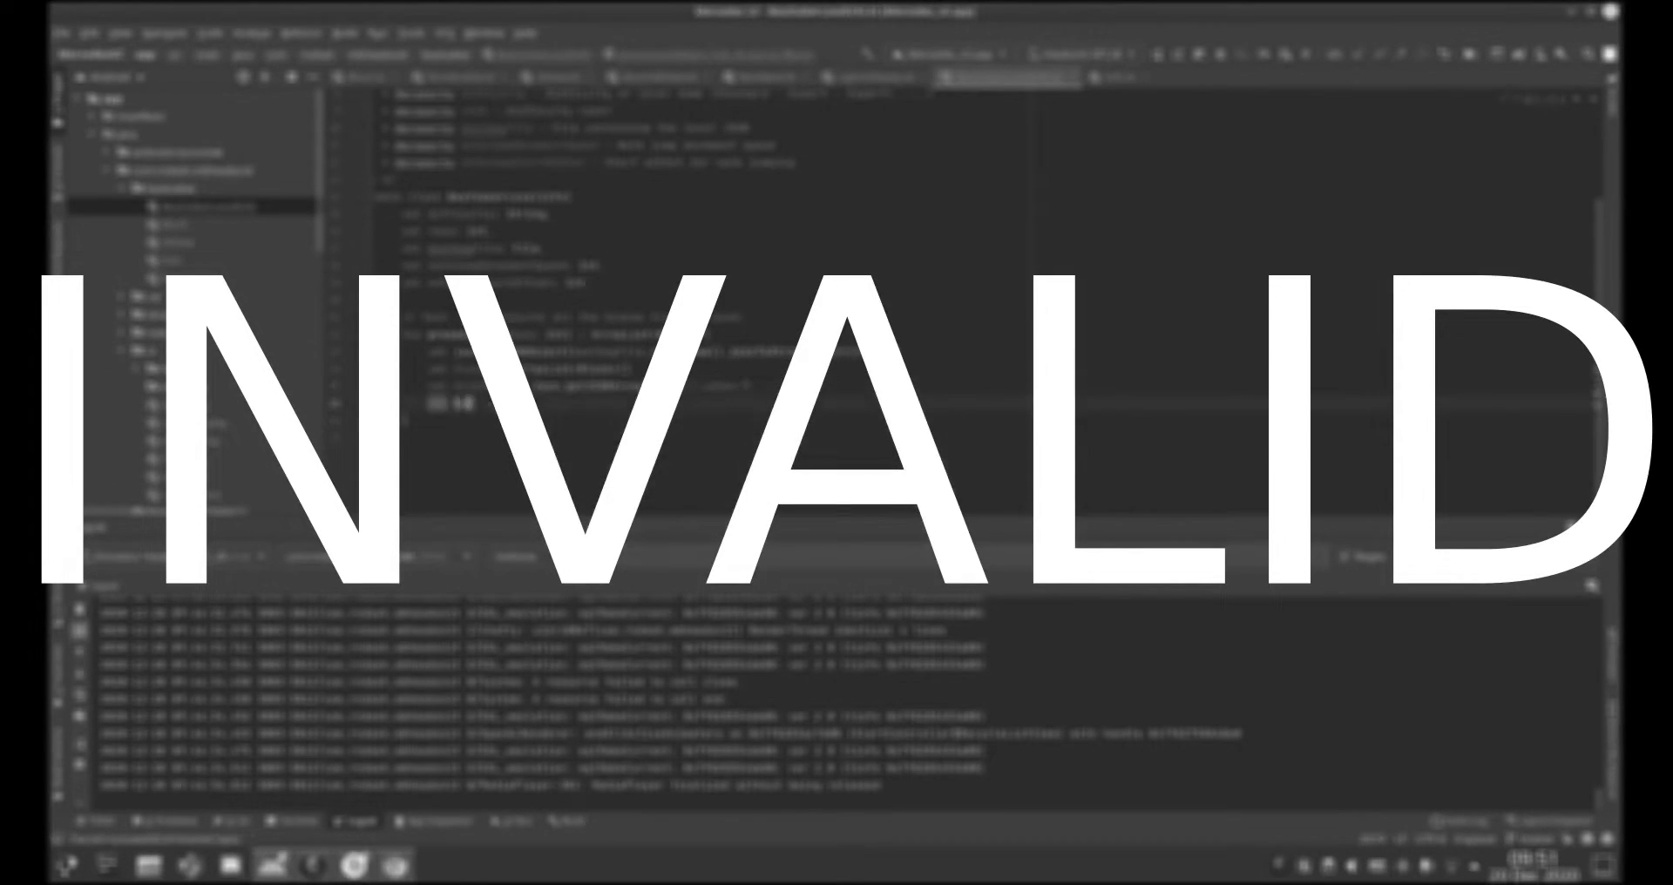
pyautogui.press('Return')
# - Inside the loop, read the block's "_lineLayer" as an integer and its "_time" as the double zPos
pyautogui.click(353, 866)
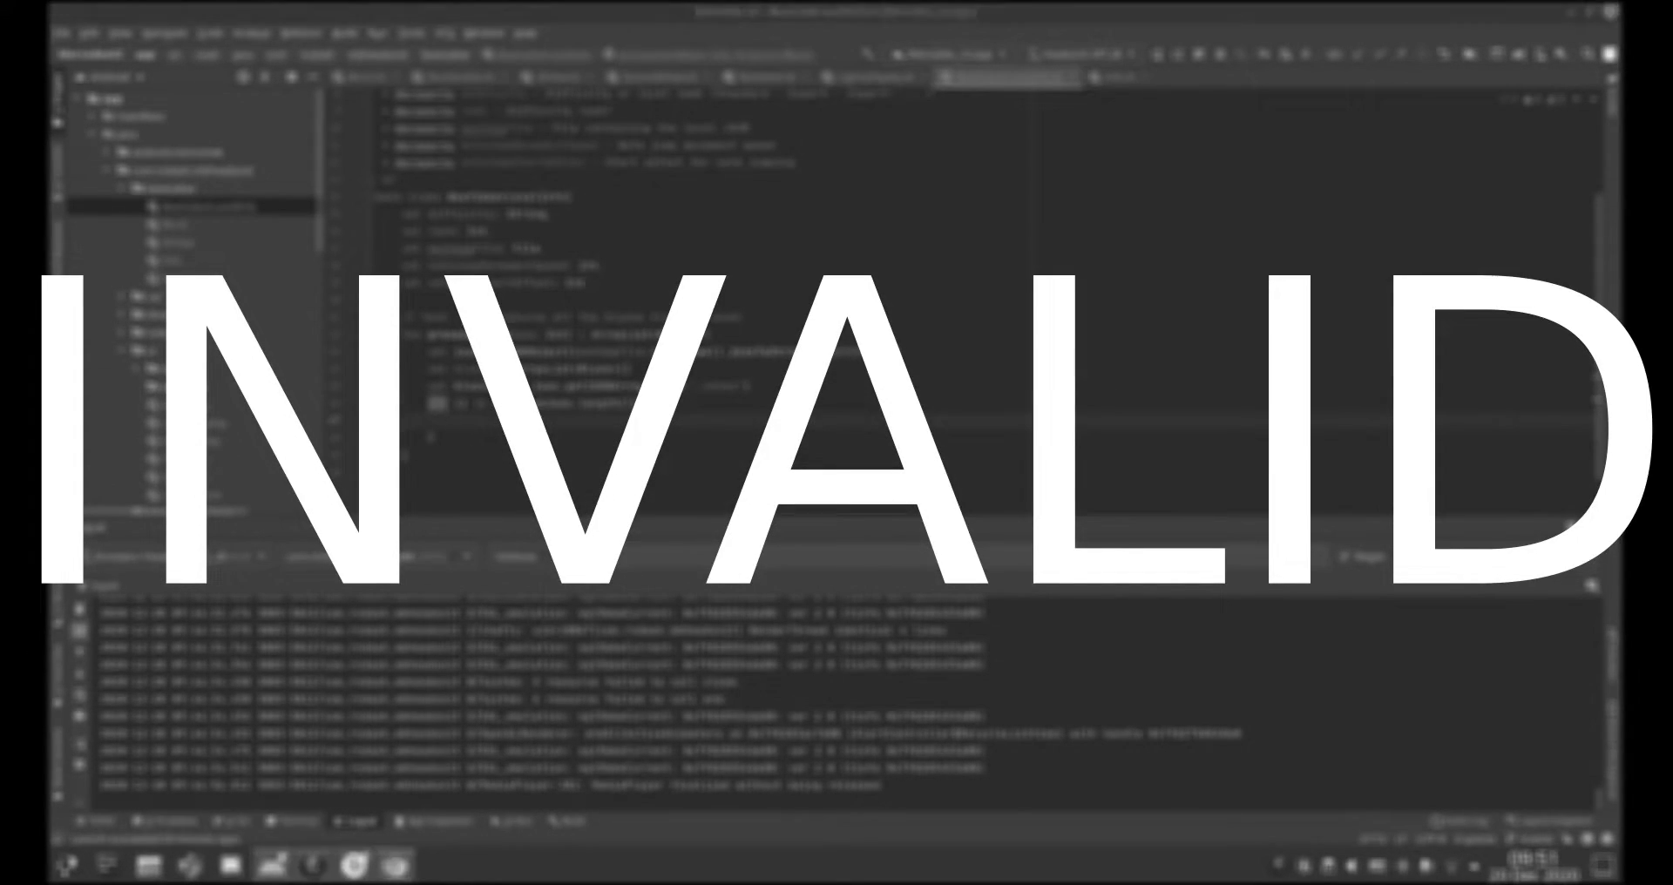
pyautogui.moveTo(923, 79); pyautogui.dragTo(51, 71)
pyautogui.click(472, 418)
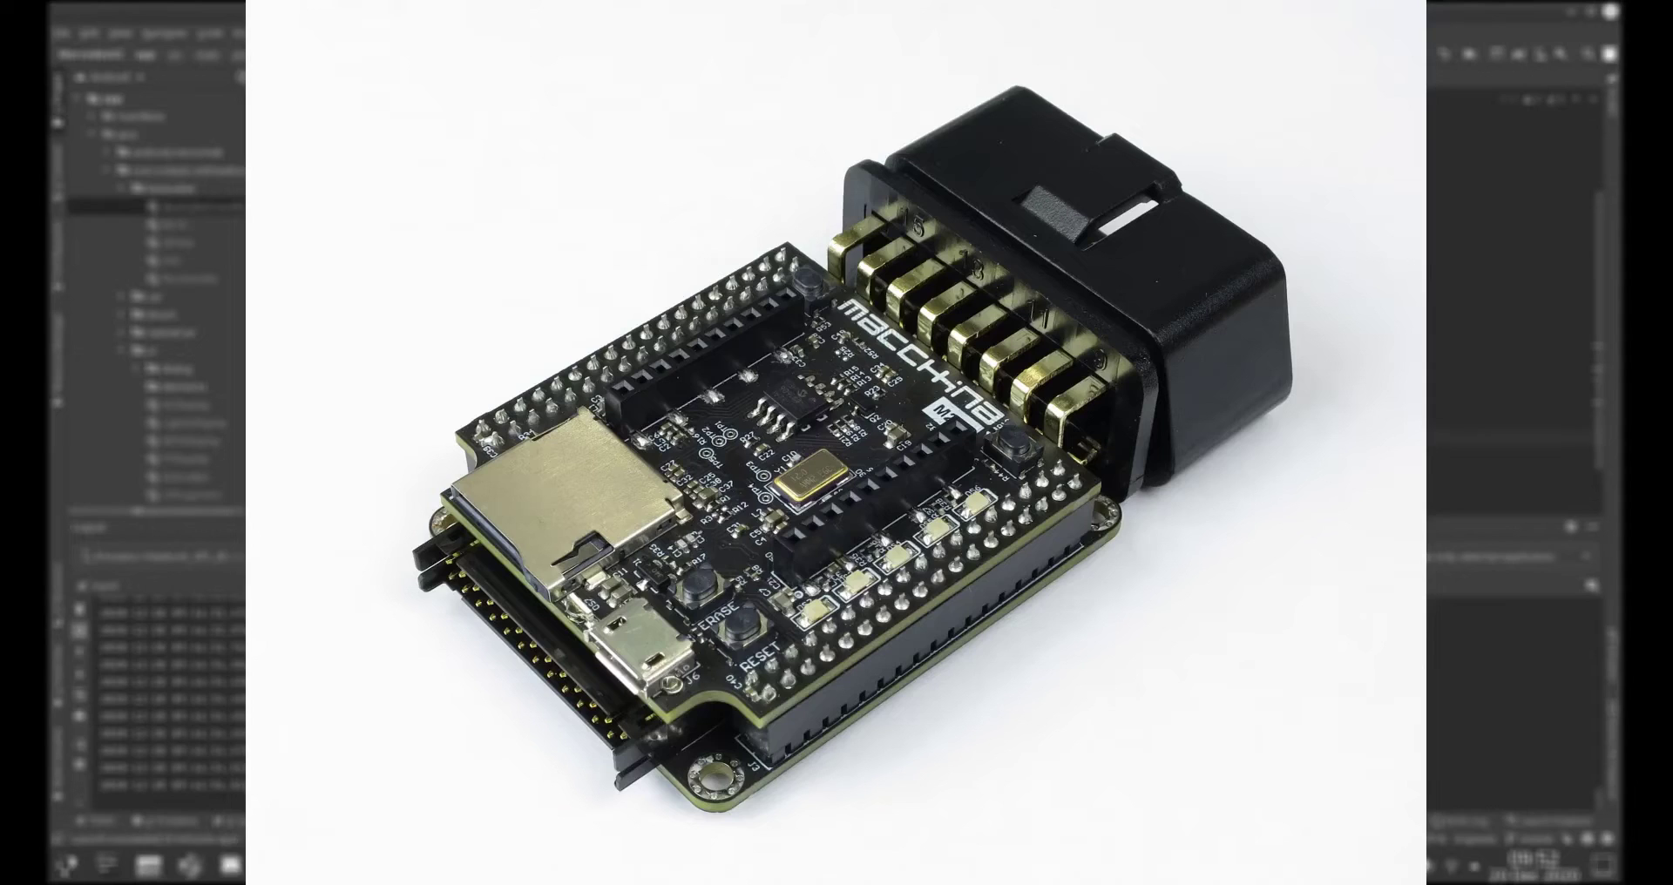
pyautogui.write('blockData.getInt("_lineLayer")')
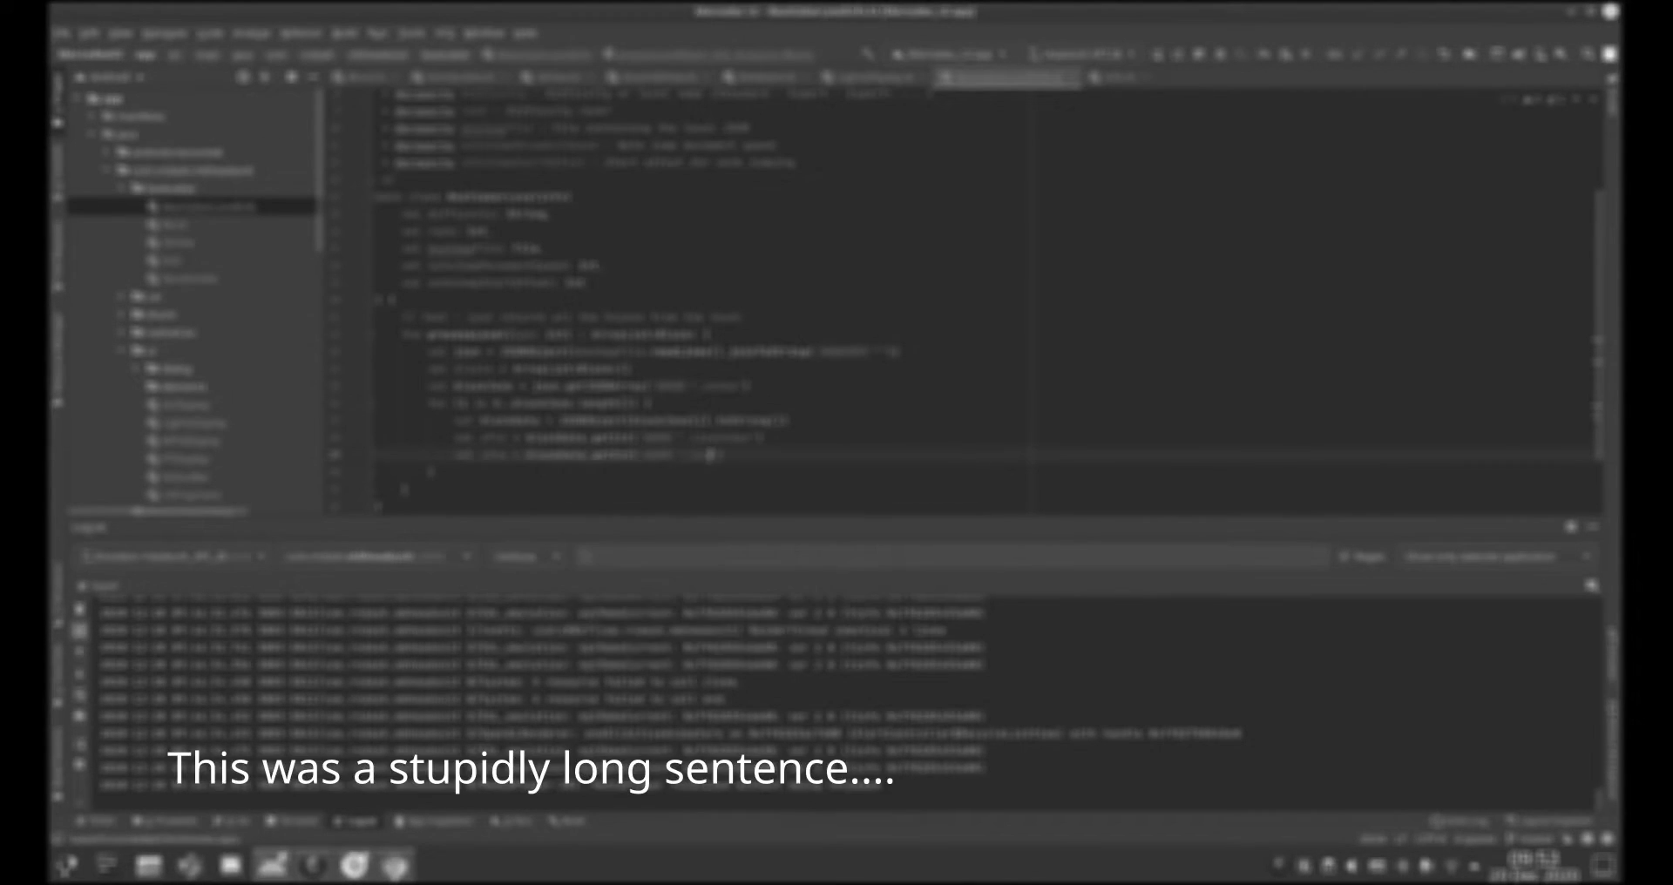
pyautogui.press('Return')
pyautogui.write('val zPos = blockData.getDouble("_time")')
pyautogui.press('Return')
# - Read "_type" as the integer type and add branches for 0, 1 and an empty else commented "Bomb or unused - ignore"
pyautogui.scroll(-2, 716, 447)
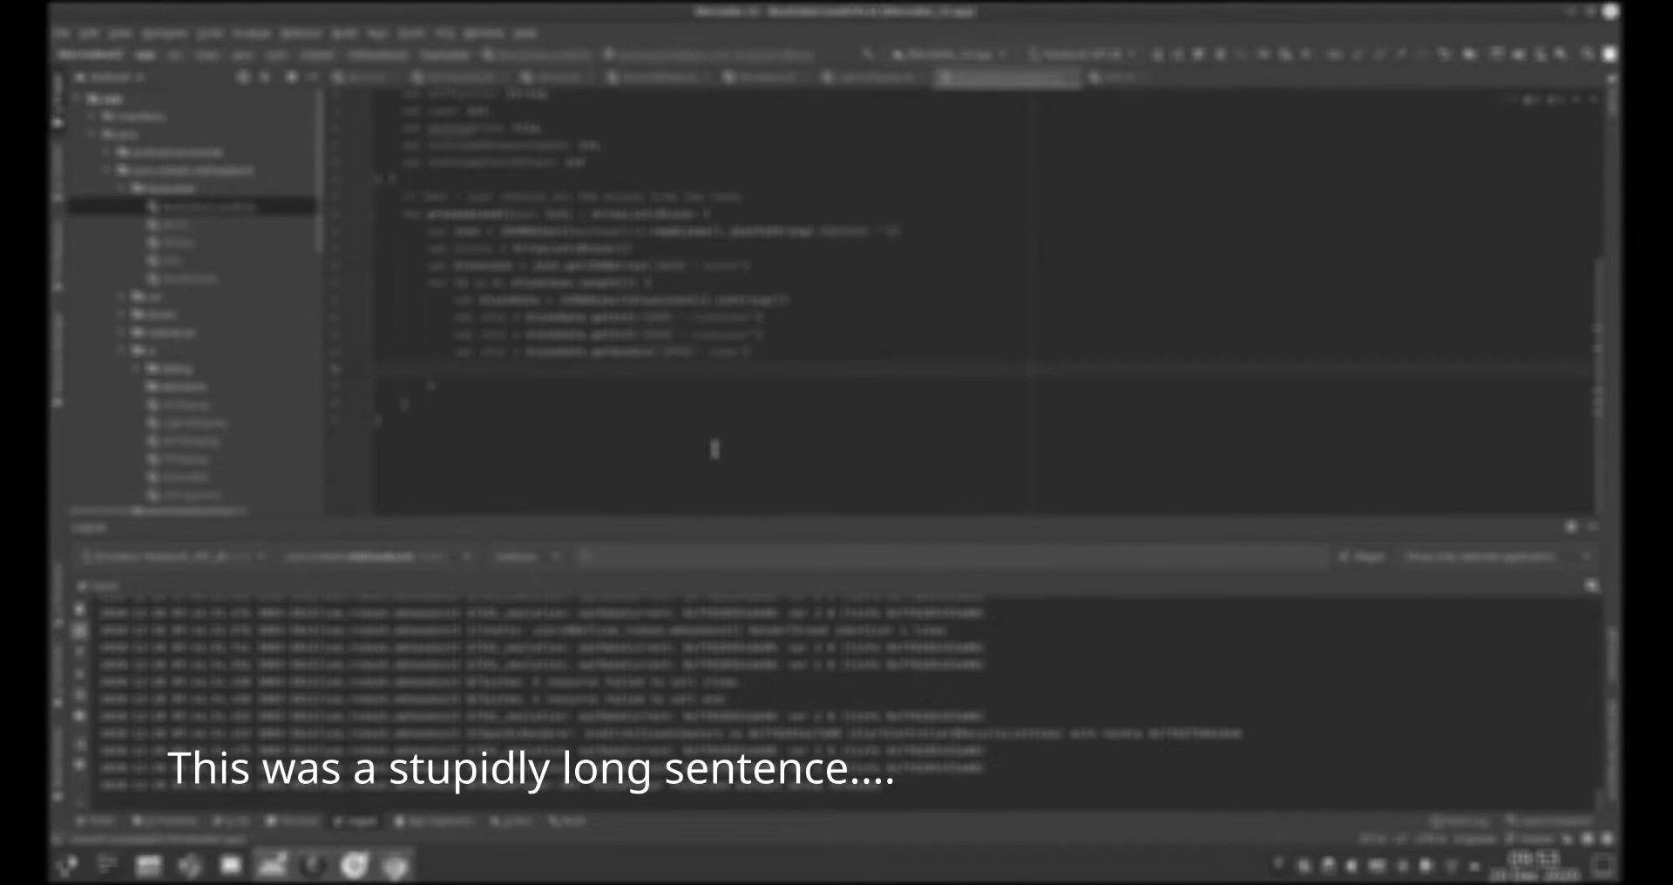
pyautogui.write('val type = blockData.getInt("_type")')
pyautogui.press('Return')
pyautogui.write('if (type == 0) {')
pyautogui.press('Return')
pyautogui.press('Down')
pyautogui.write('else if (type == 1) {')
pyautogui.press('Return')
pyautogui.press('Down')
pyautogui.write('else {} // Bomb or unused - ignore')
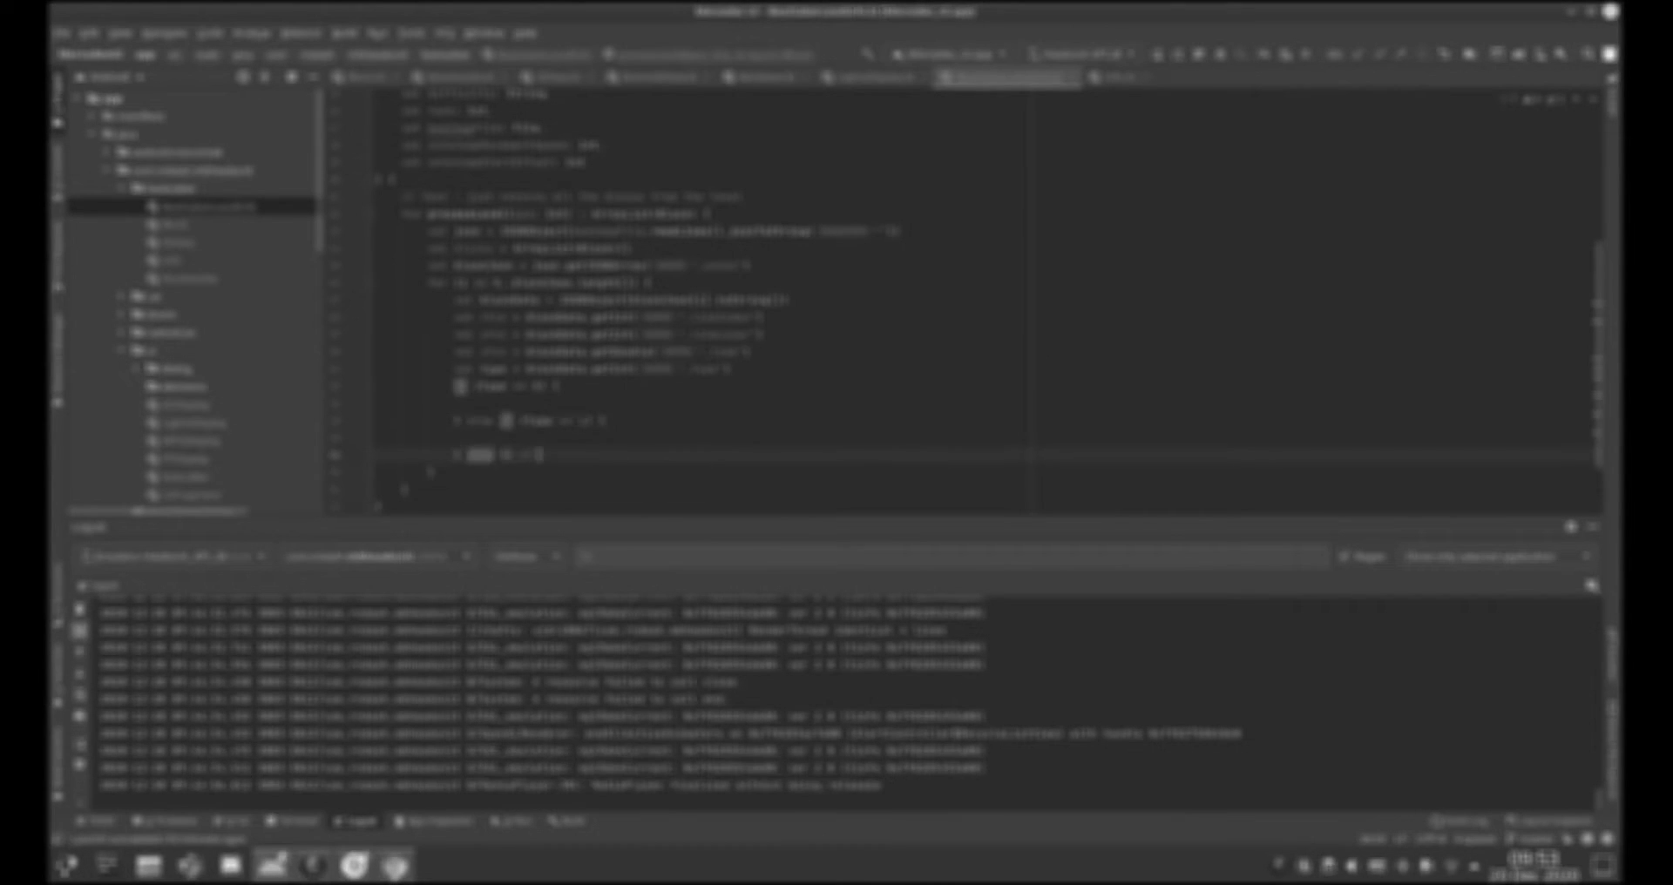
# - Comment the type 0 branch as "Red note" and the type 1 branch as "Blue note"
pyautogui.click(604, 421)
pyautogui.click(560, 386)
pyautogui.write('// Led note')
pyautogui.press('Down')
pyautogui.press('Down')
pyautogui.write('// Blue note')
# - Return blocks after the for loop
pyautogui.click(455, 455)
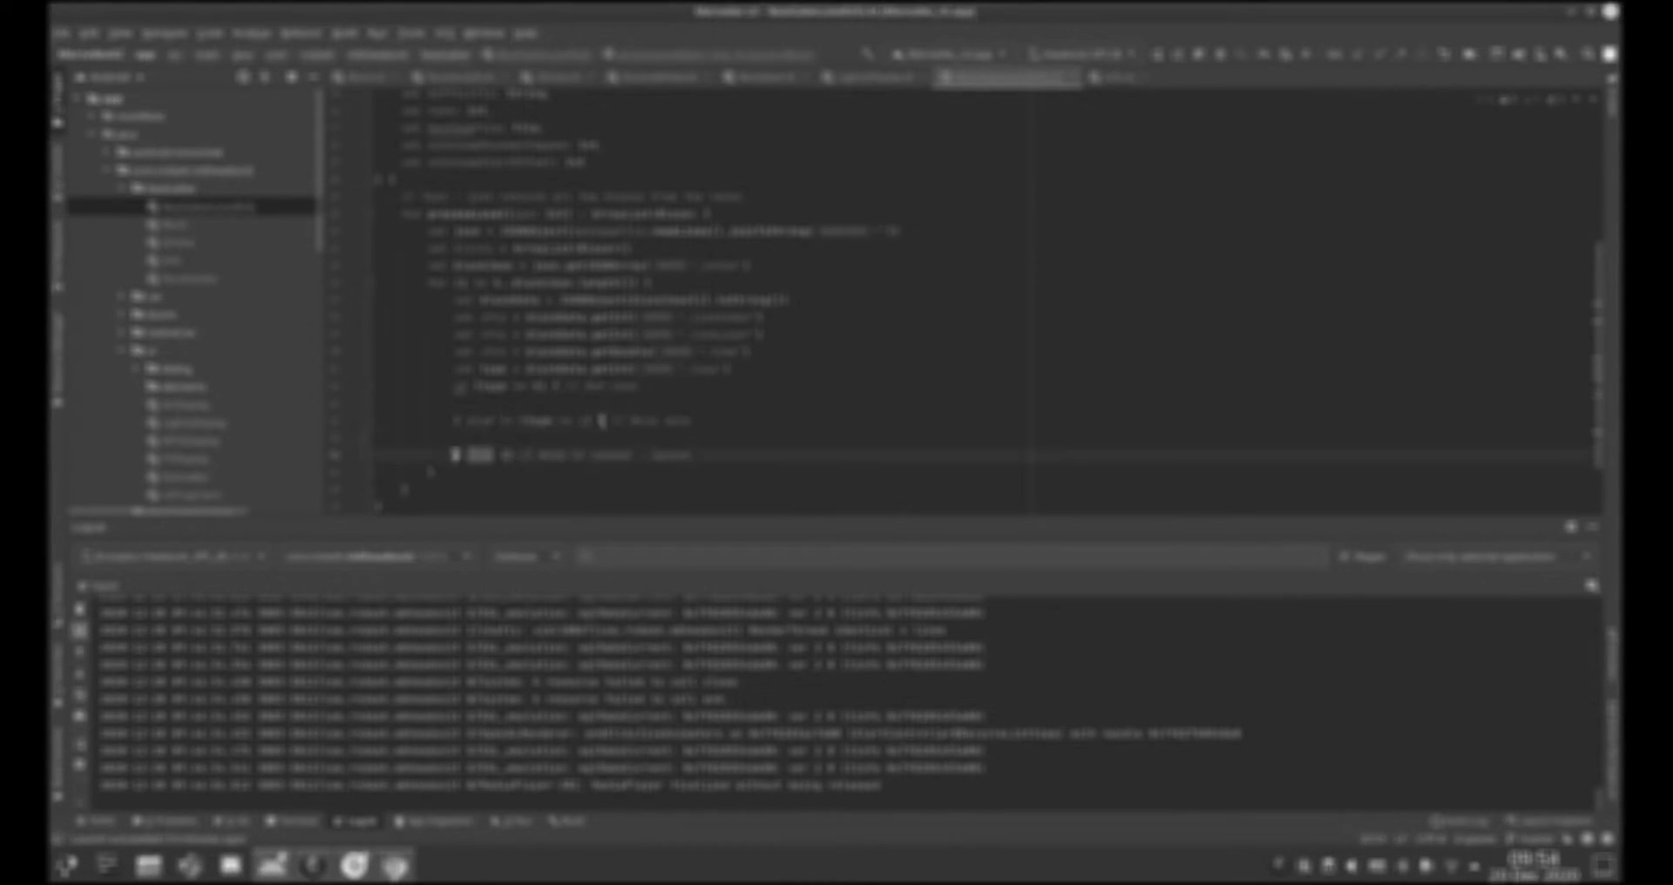
pyautogui.press('Down')
pyautogui.press('Return')
pyautogui.write('return blocks')
pyautogui.click(481, 404)
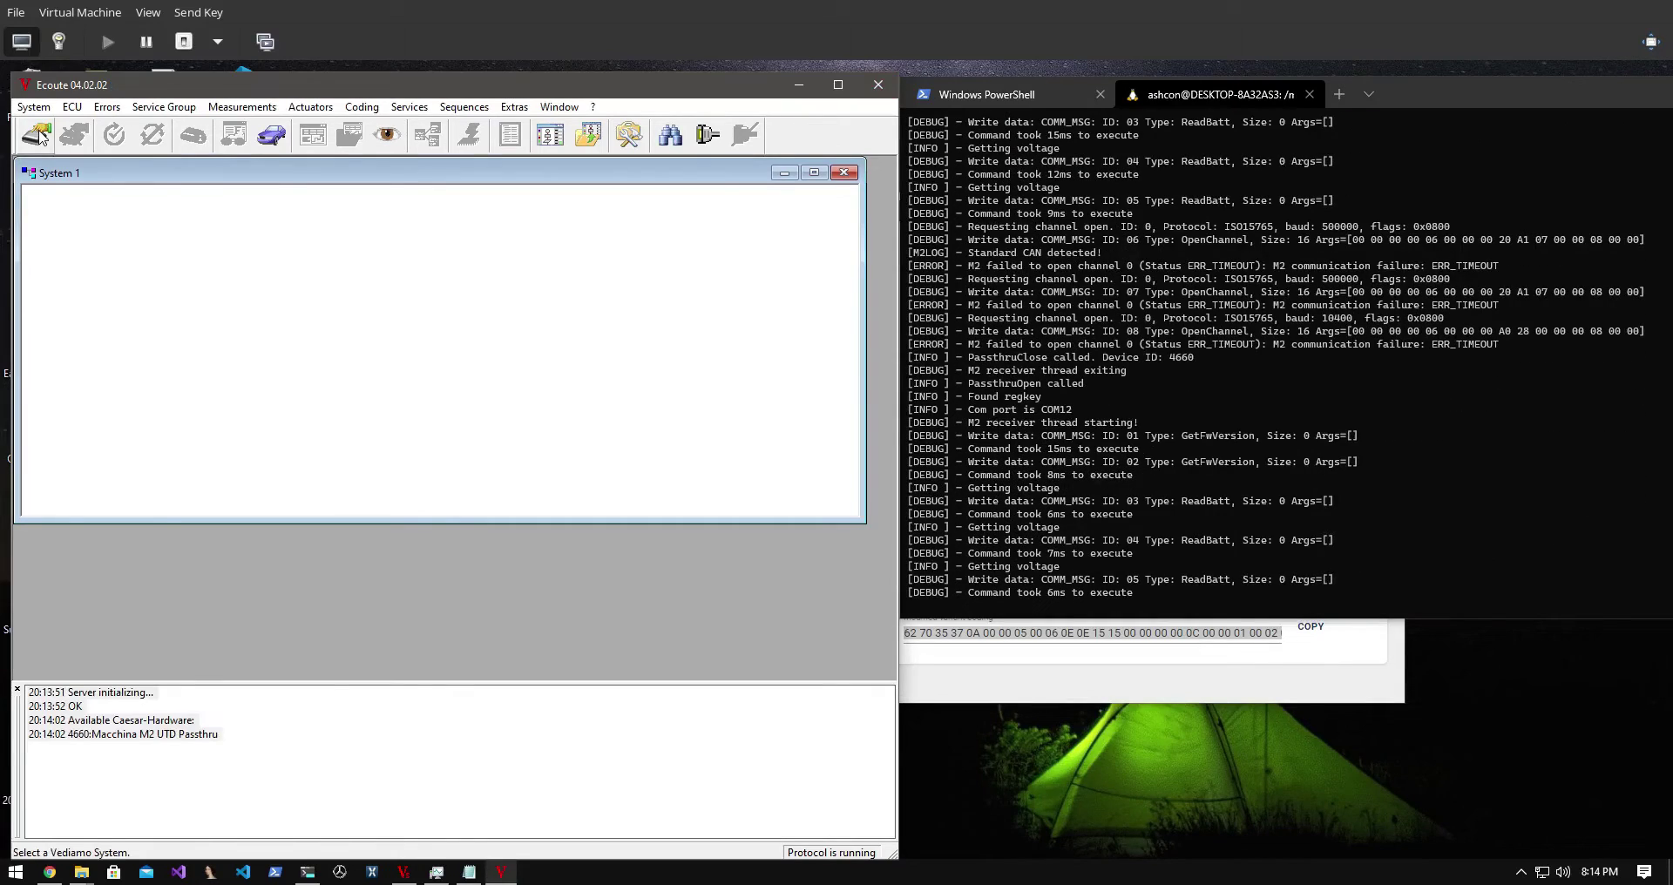
# - In Ecoute, load the EGS52 system
pyautogui.click(37, 135)
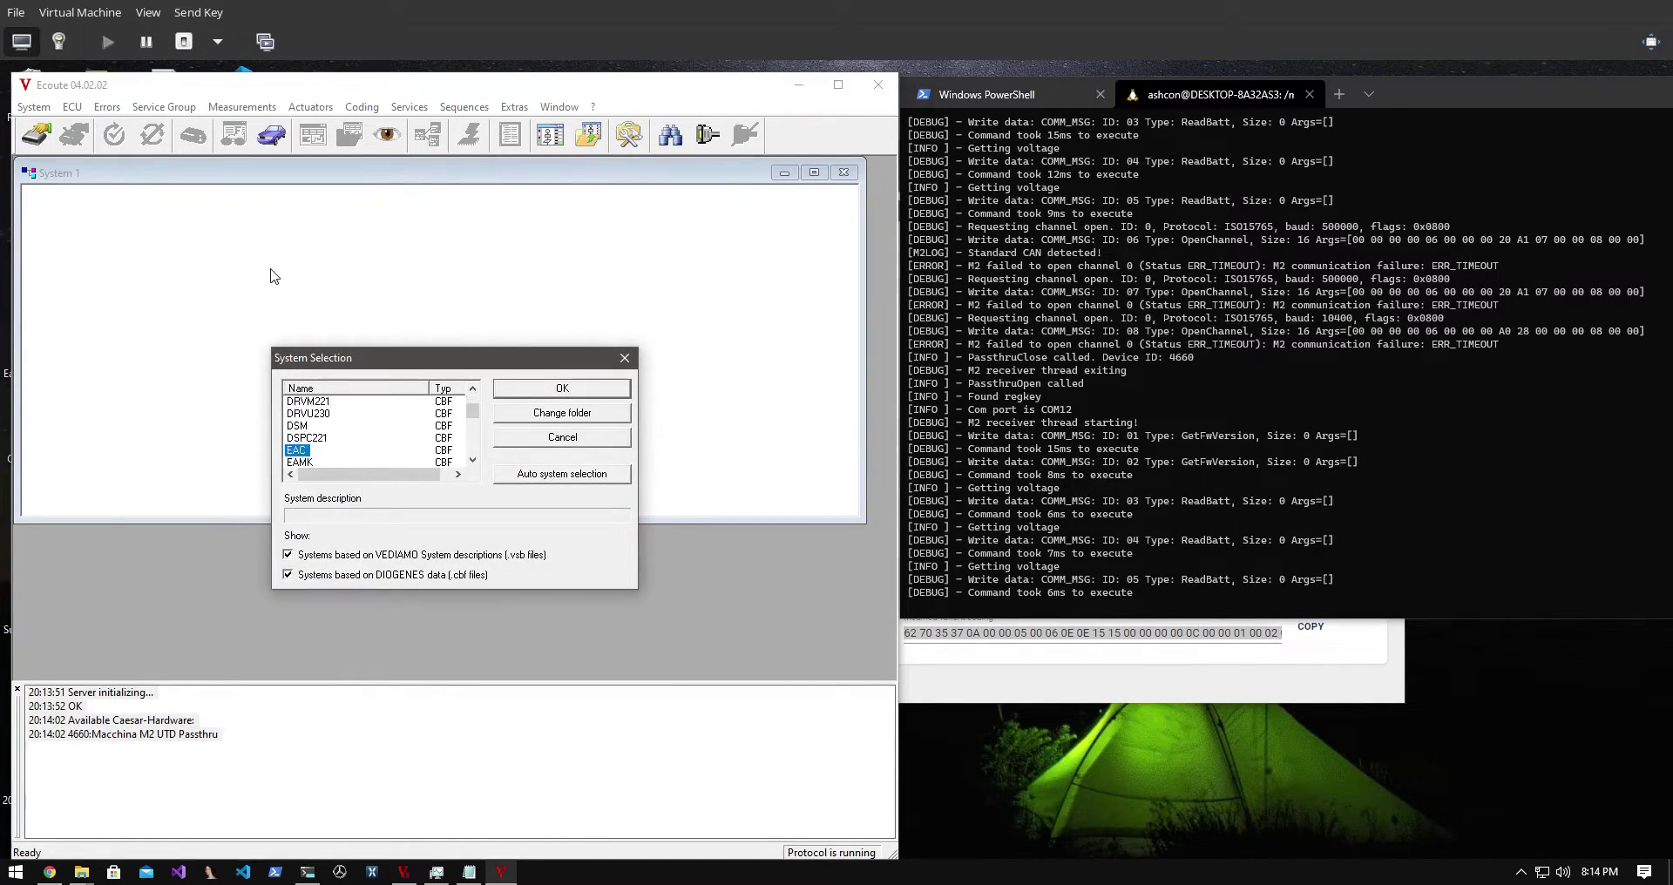
pyautogui.write('egs52')
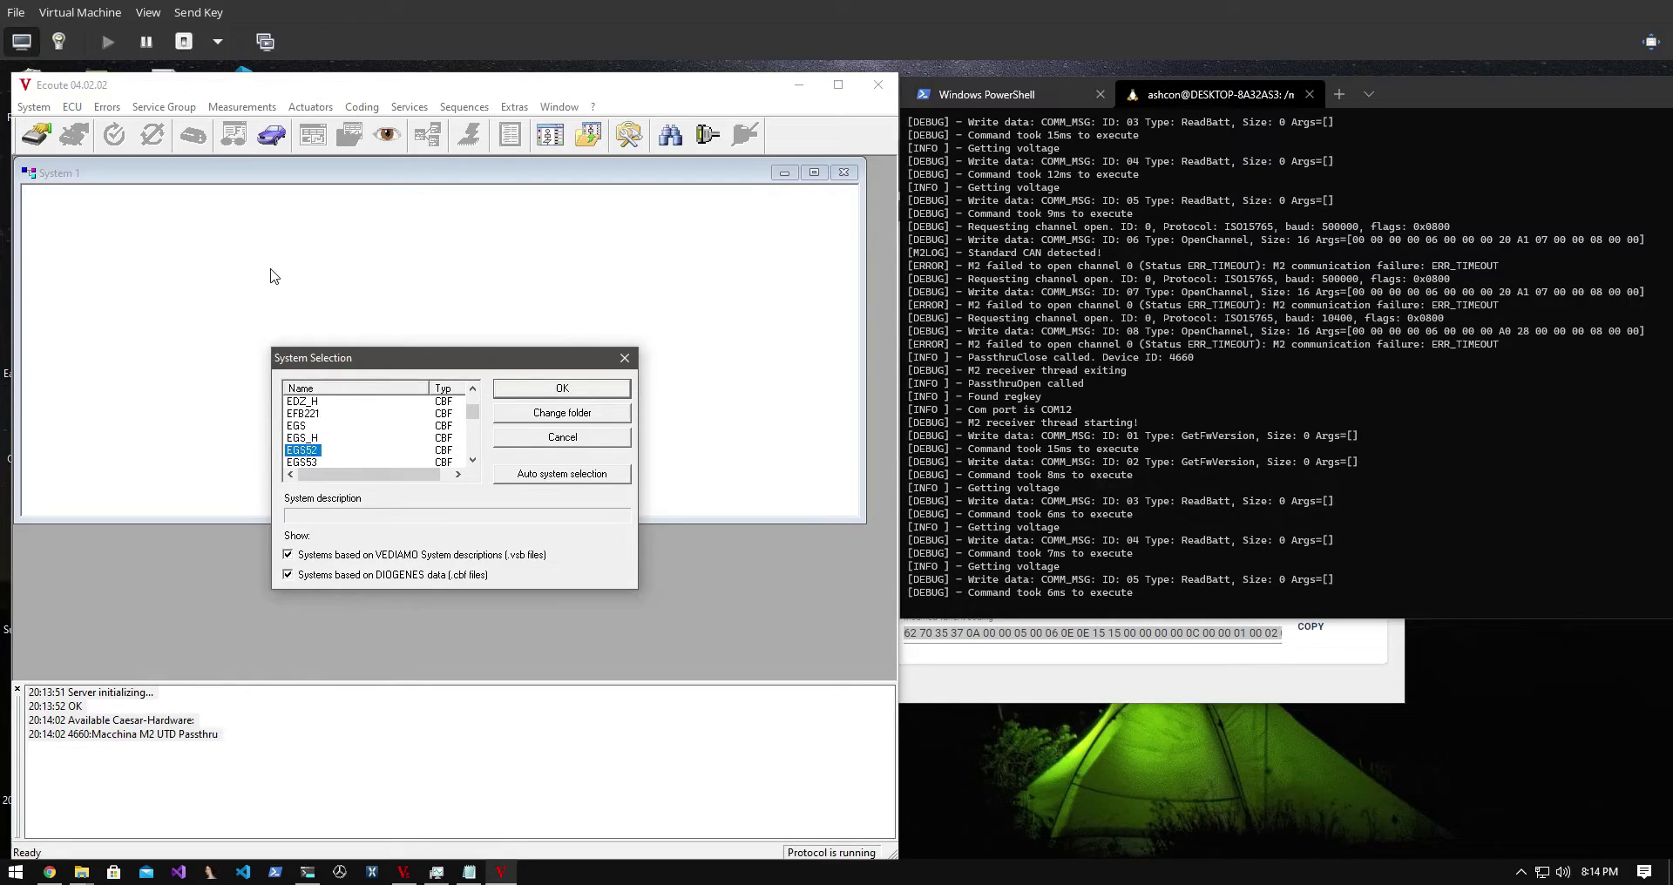
pyautogui.press('Return')
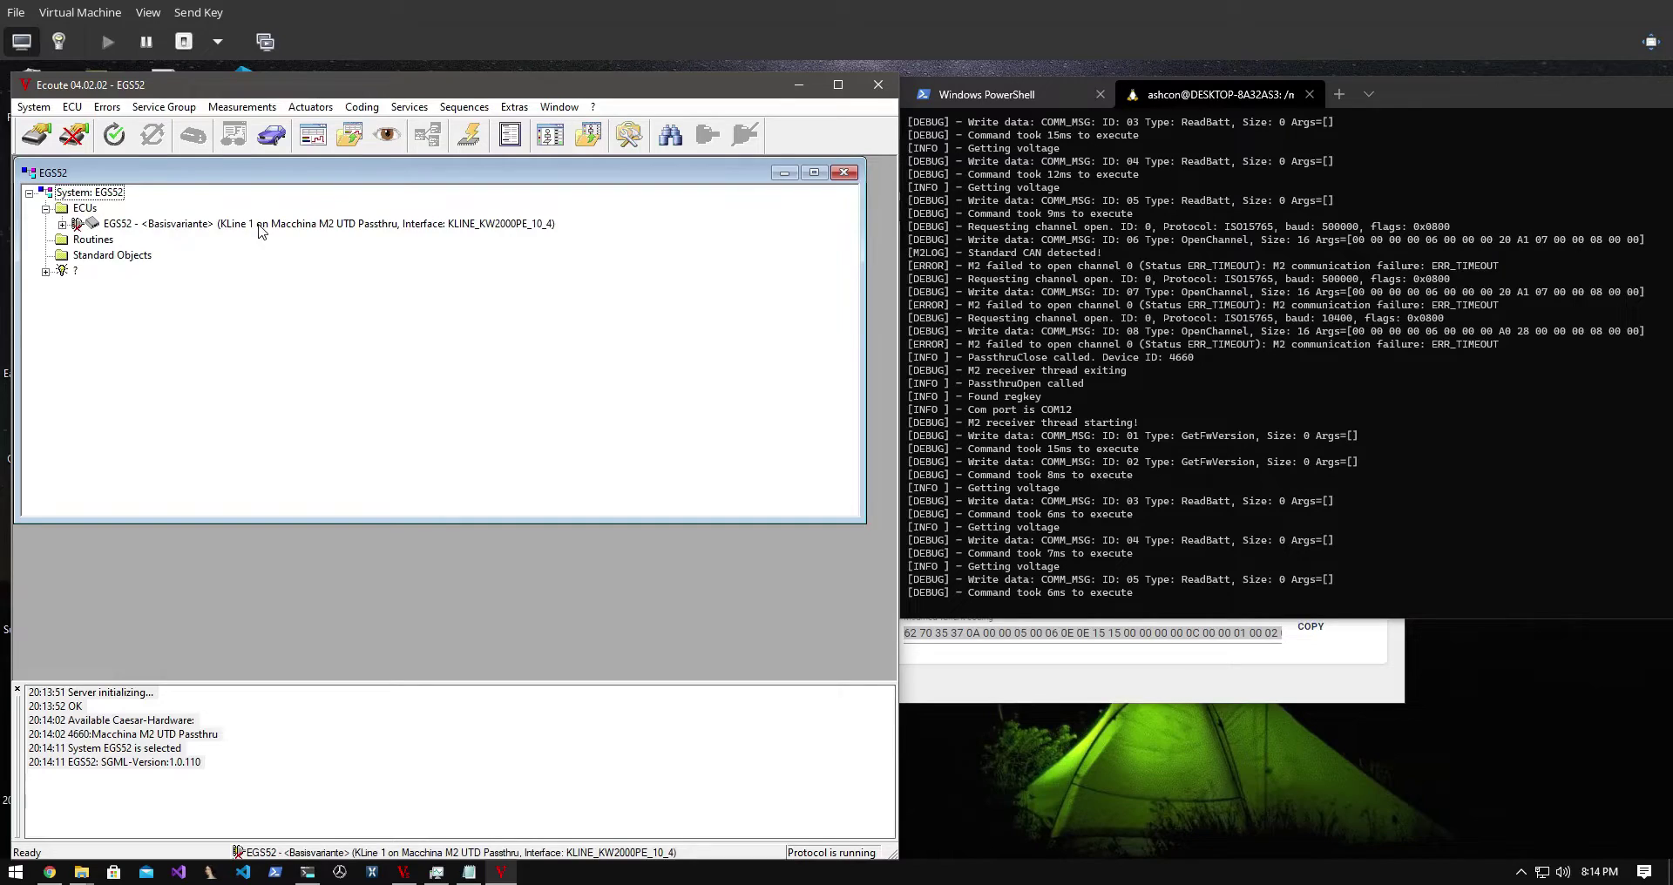
# - Set the EGS52 ECU's connection to CANHS 1 on Macchina M2 UTD Passthru (IF: HSCAN_KW2C3PE_500)
pyautogui.rightClick(259, 231)
pyautogui.click(292, 347)
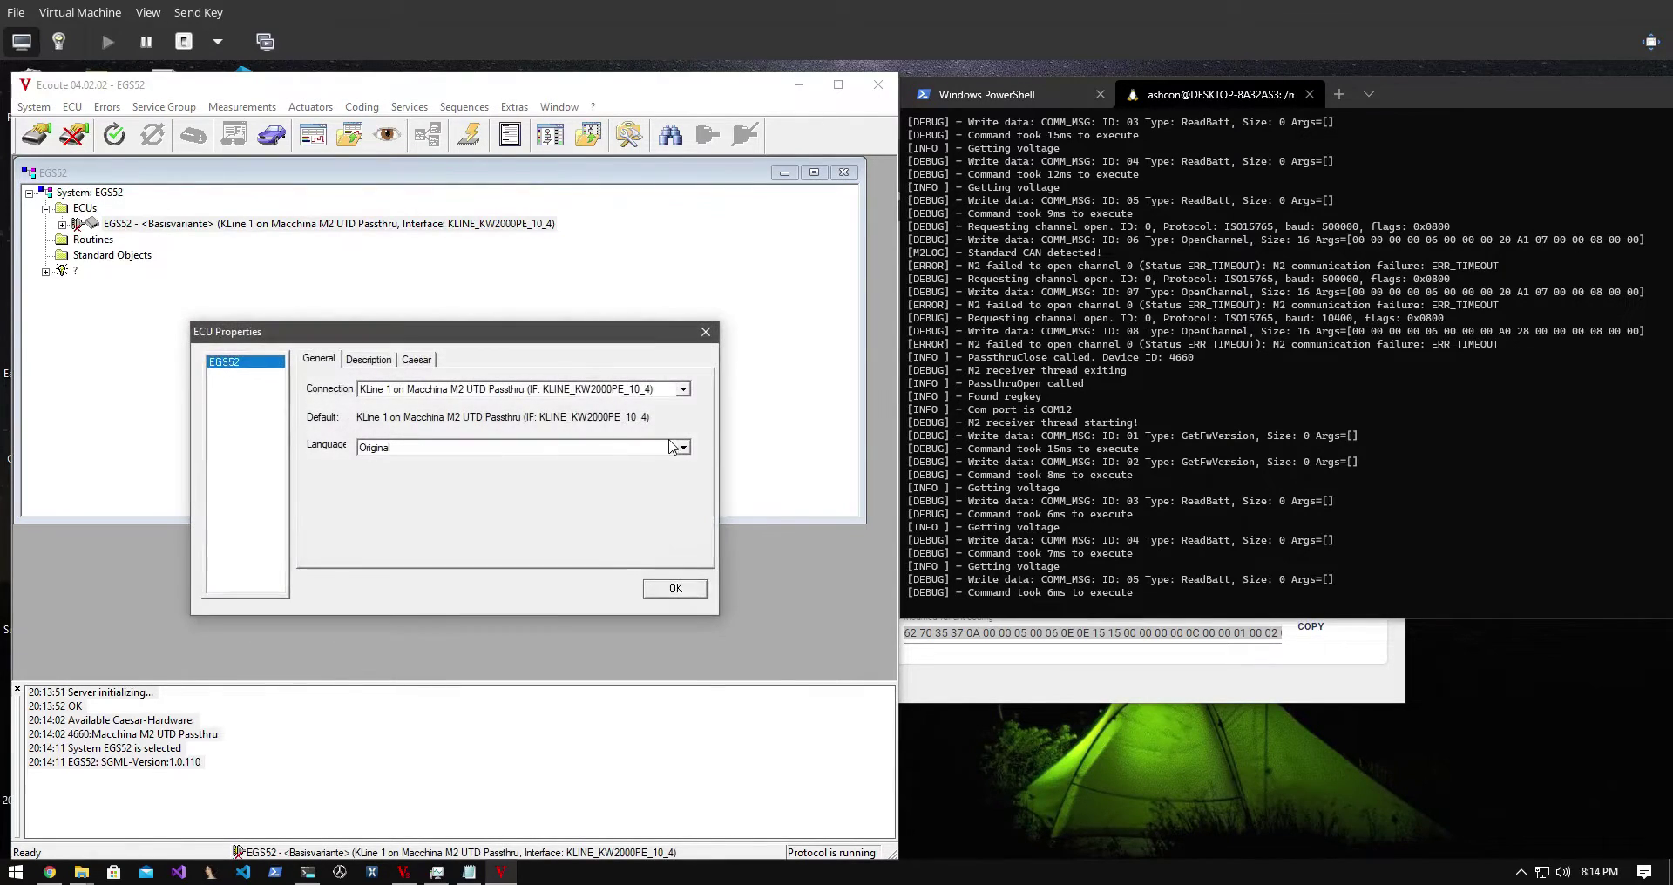
pyautogui.click(570, 389)
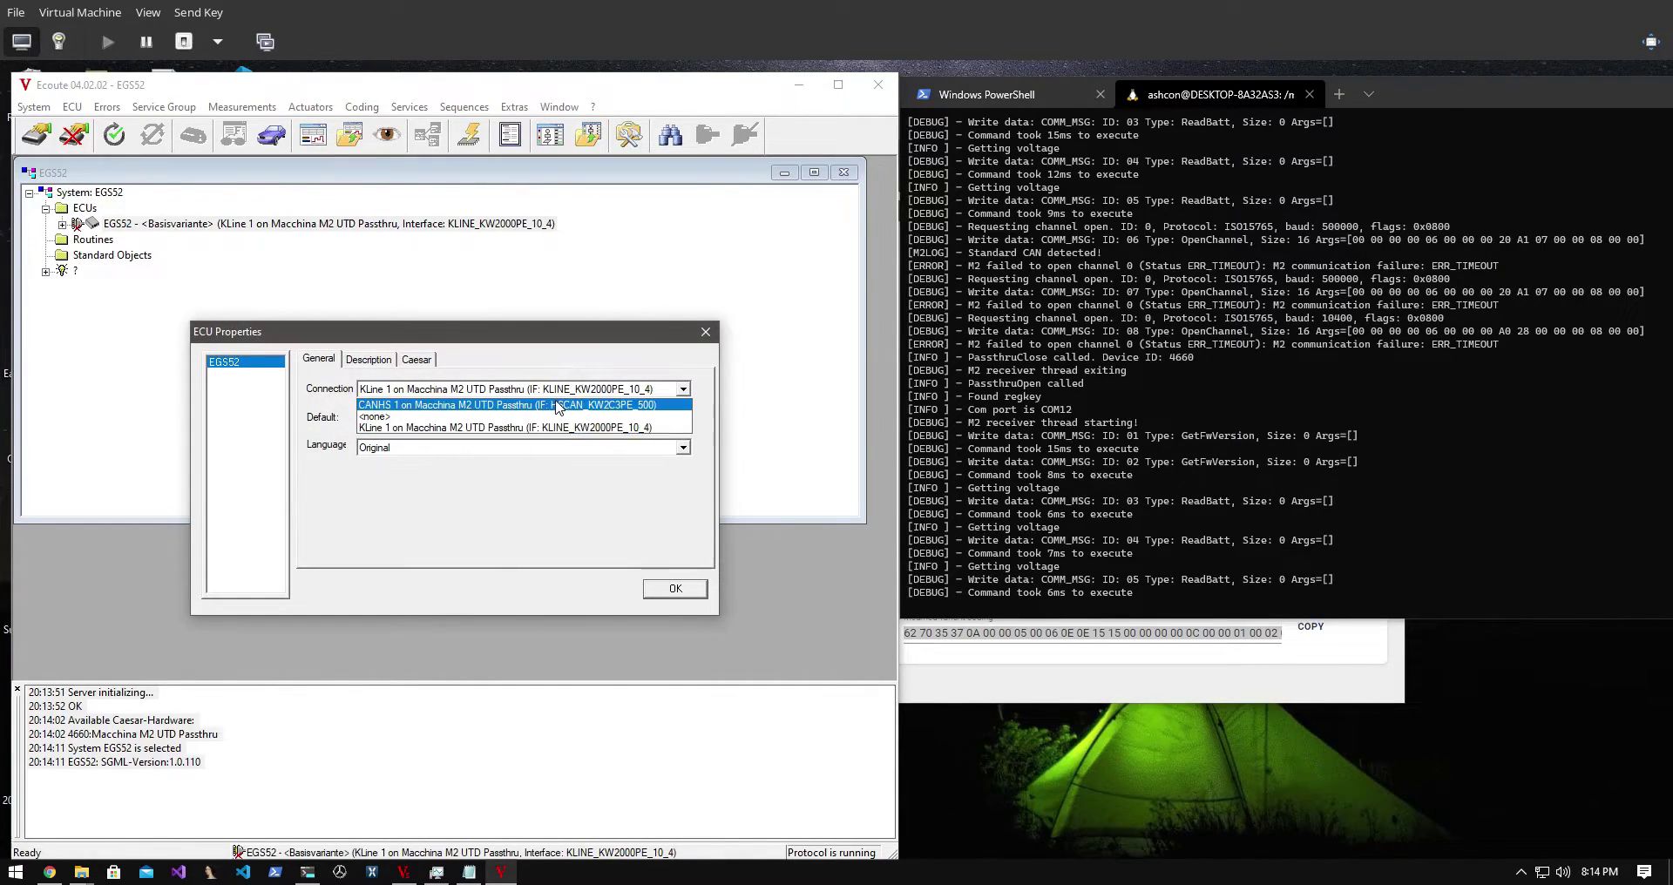
pyautogui.click(560, 406)
pyautogui.click(672, 591)
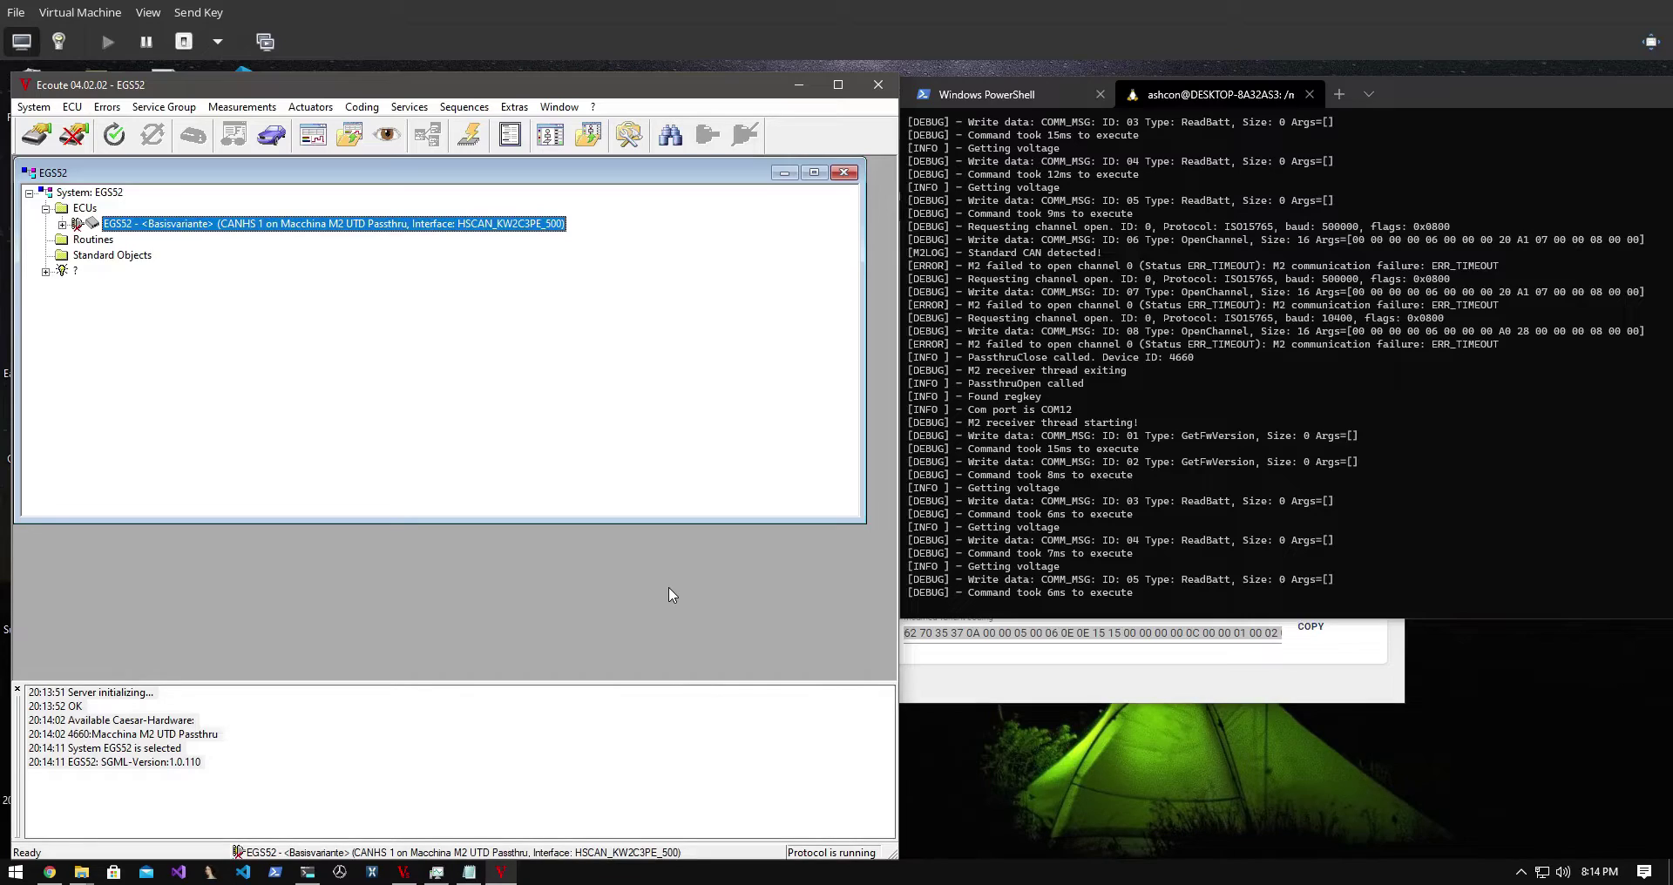
# - Establish contact with the EGS52 ECU and expand its Function folder
pyautogui.doubleClick(372, 224)
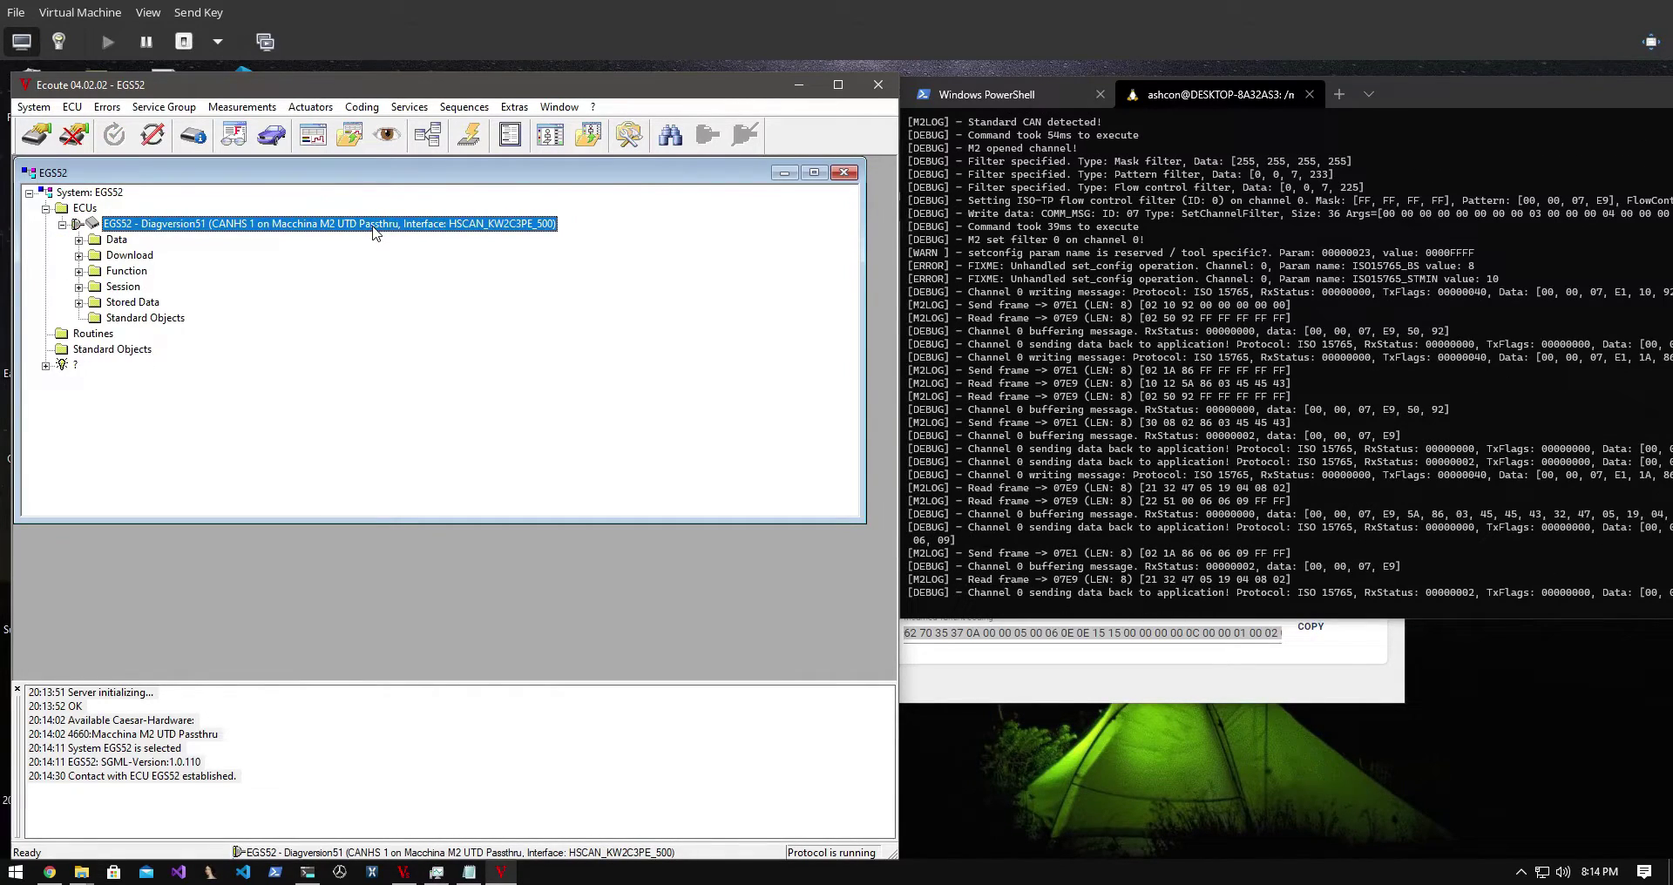
pyautogui.click(79, 271)
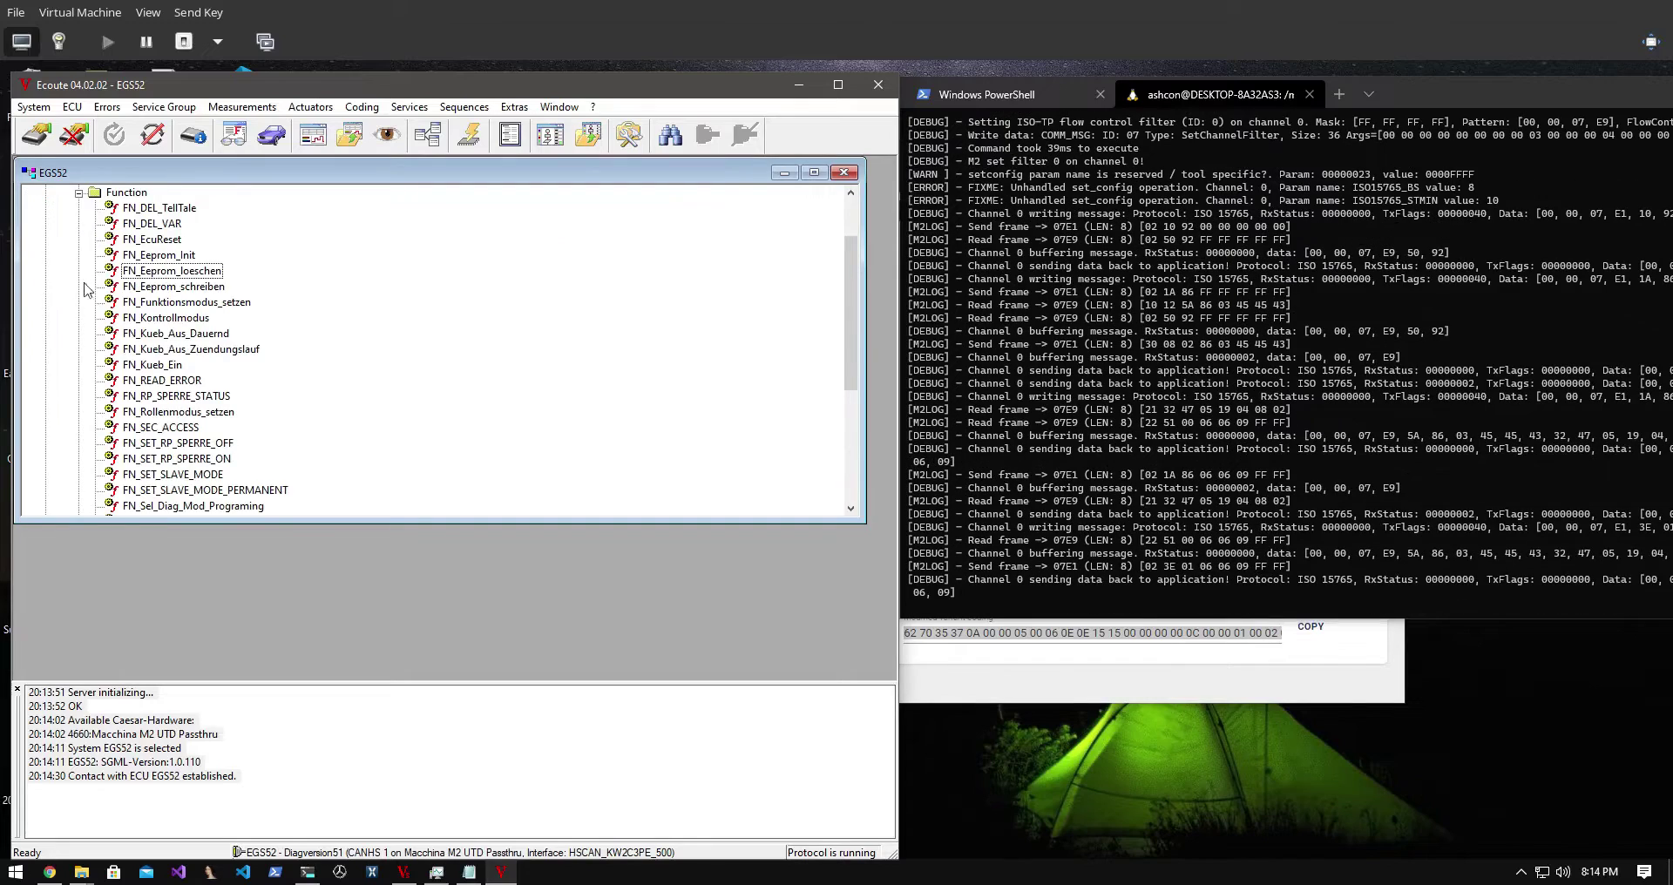
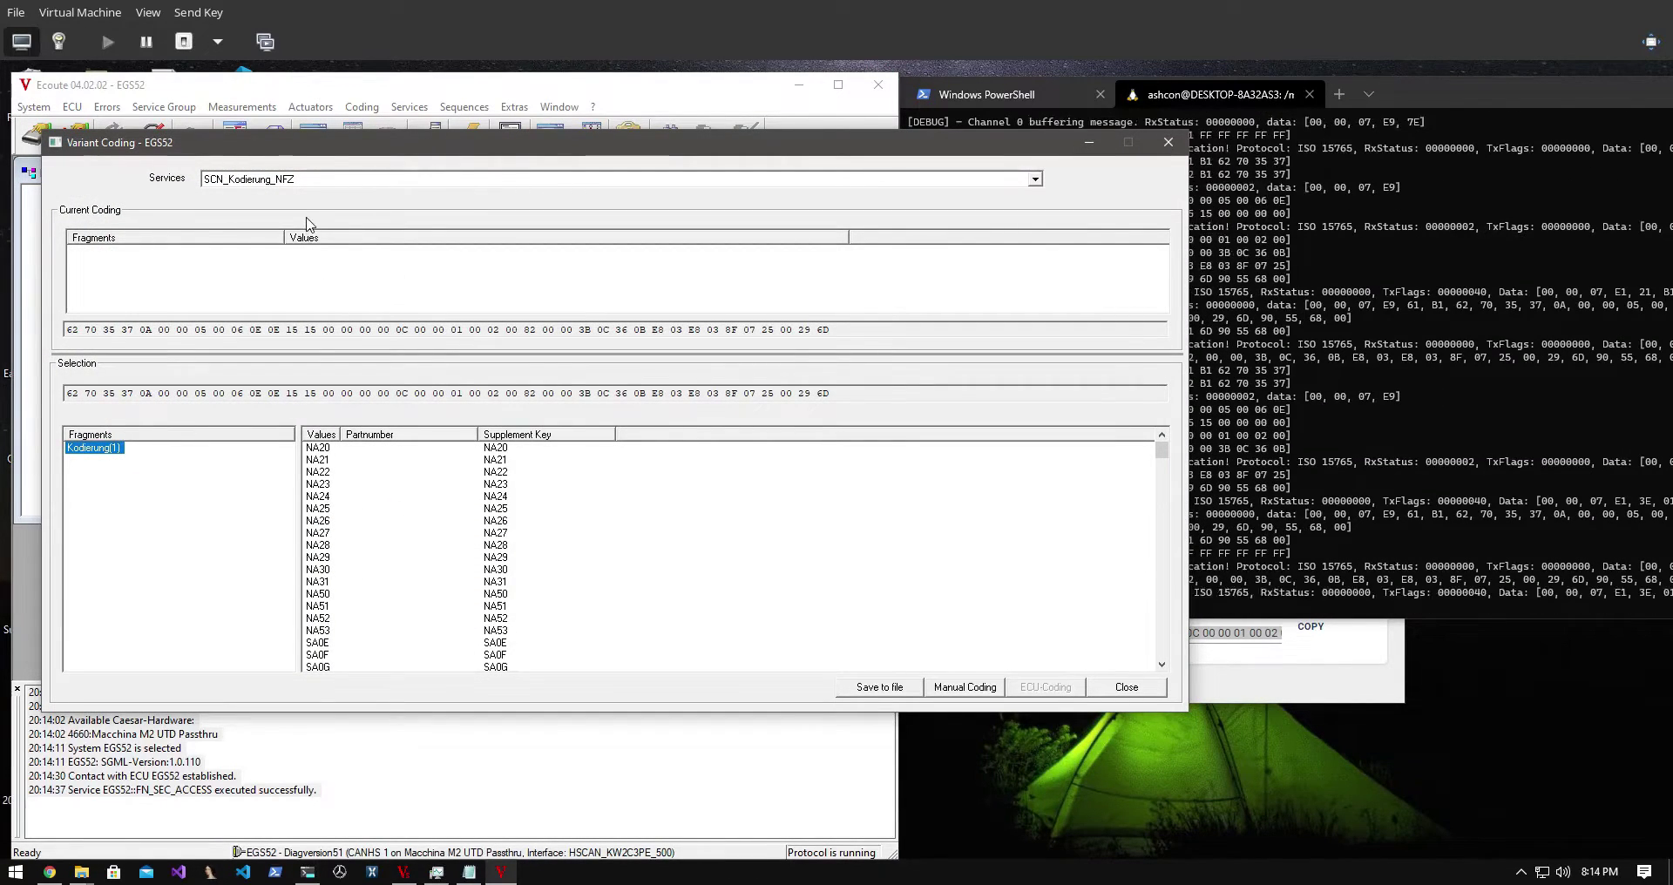
# - Check the coding service SCN_Kodierung_NFZ, and set the matching transmission variant EGS52_NFZ in the MBTools transmission tool
pyautogui.click(296, 185)
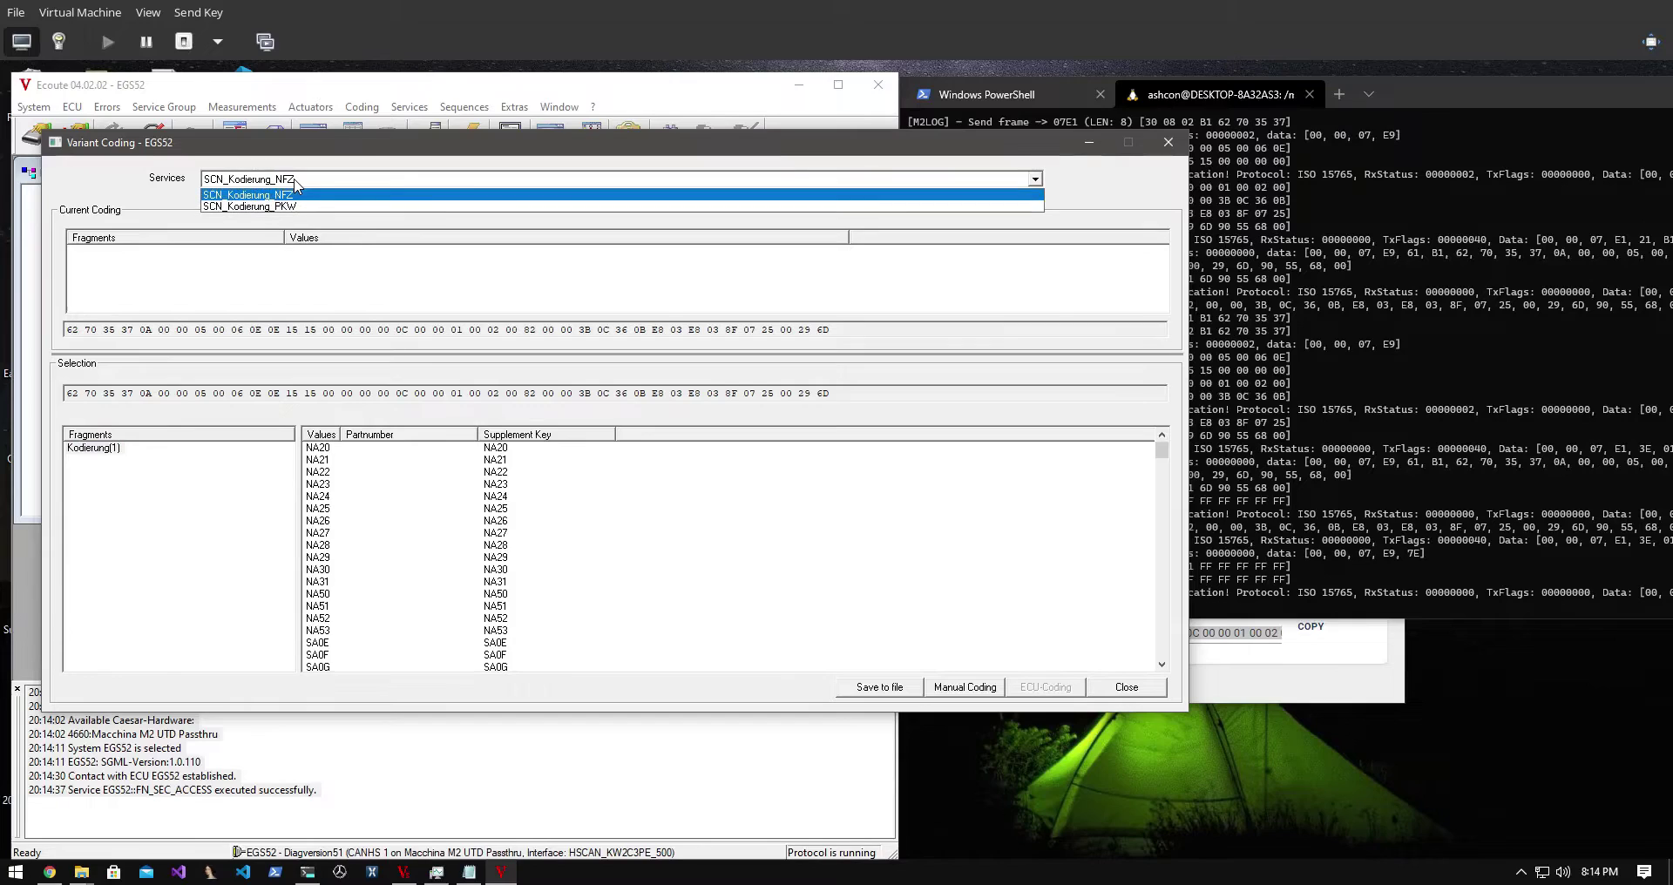
pyautogui.click(296, 186)
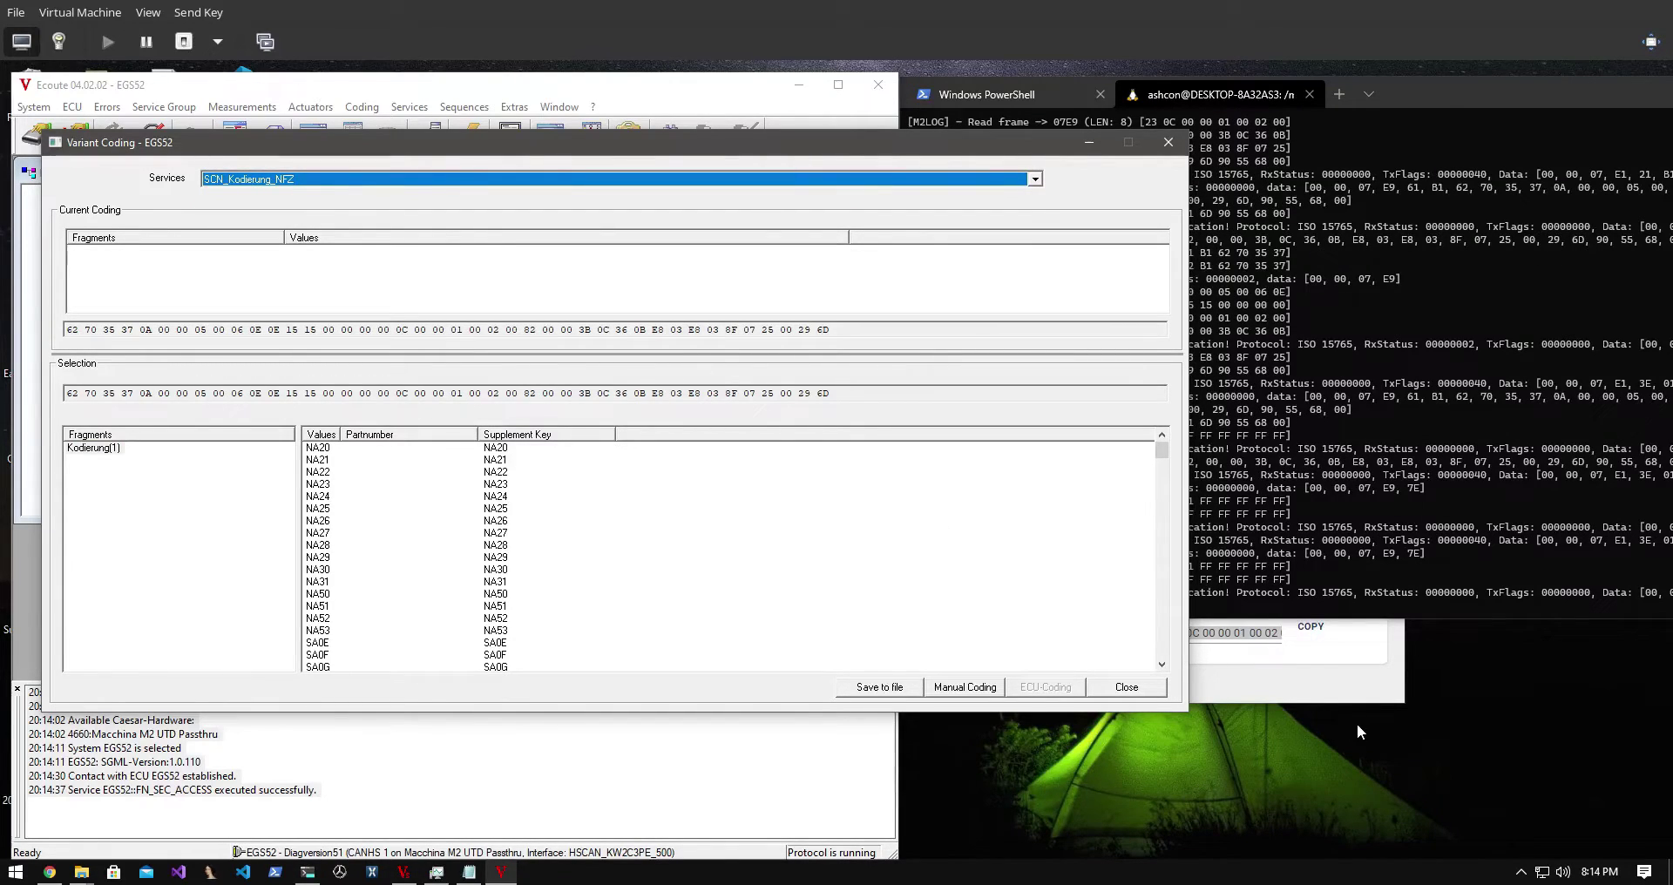
pyautogui.click(1317, 697)
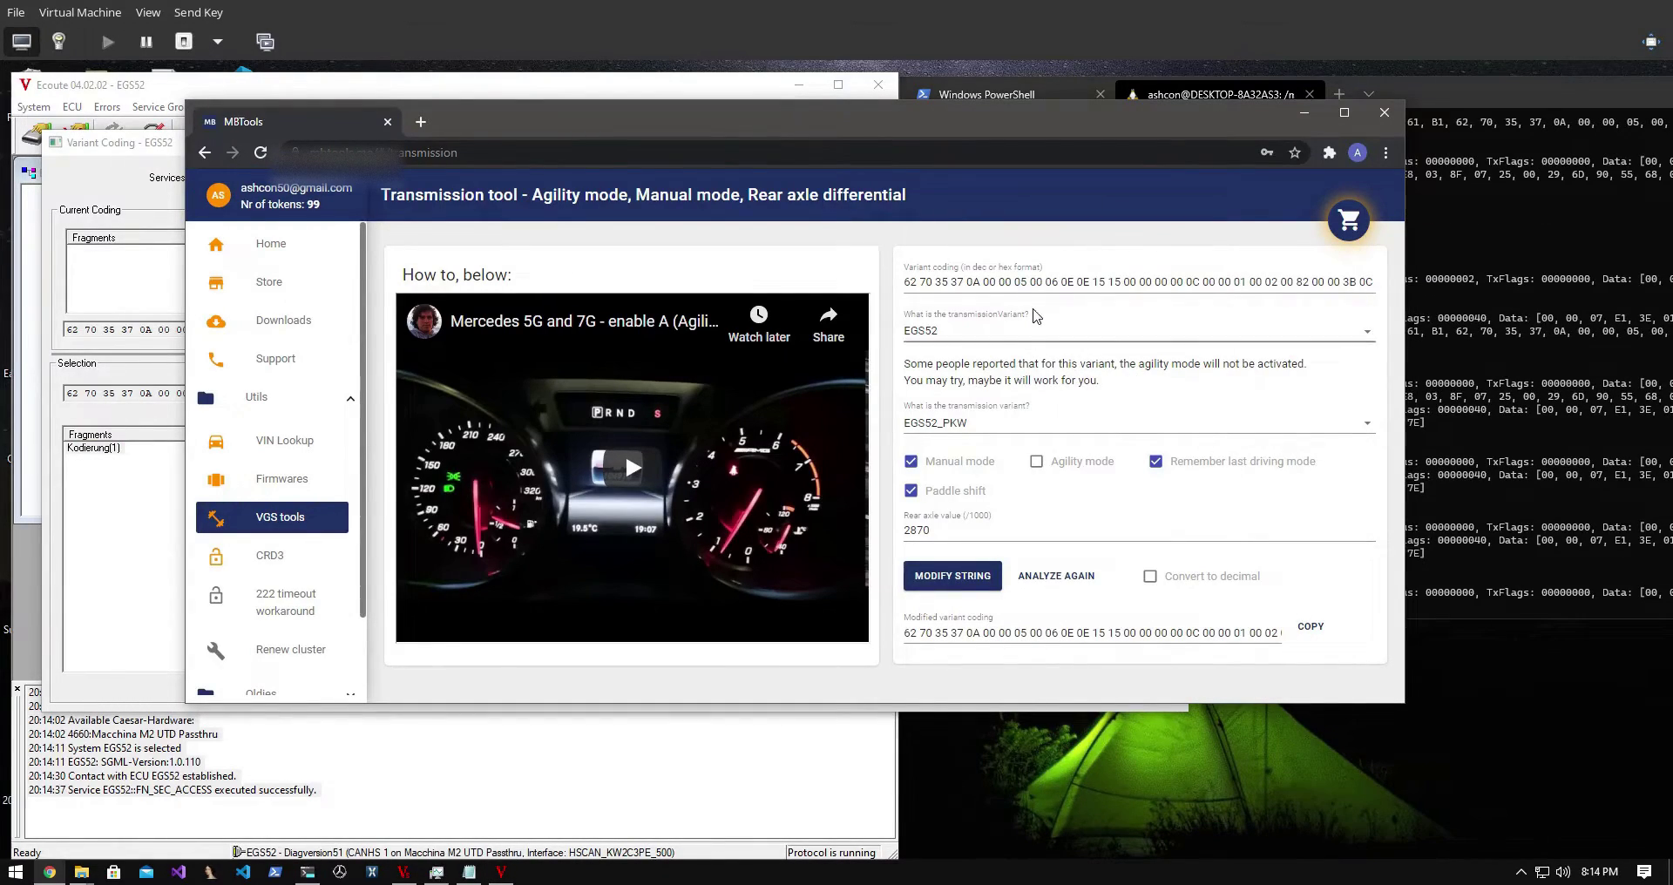
pyautogui.click(958, 423)
pyautogui.click(953, 474)
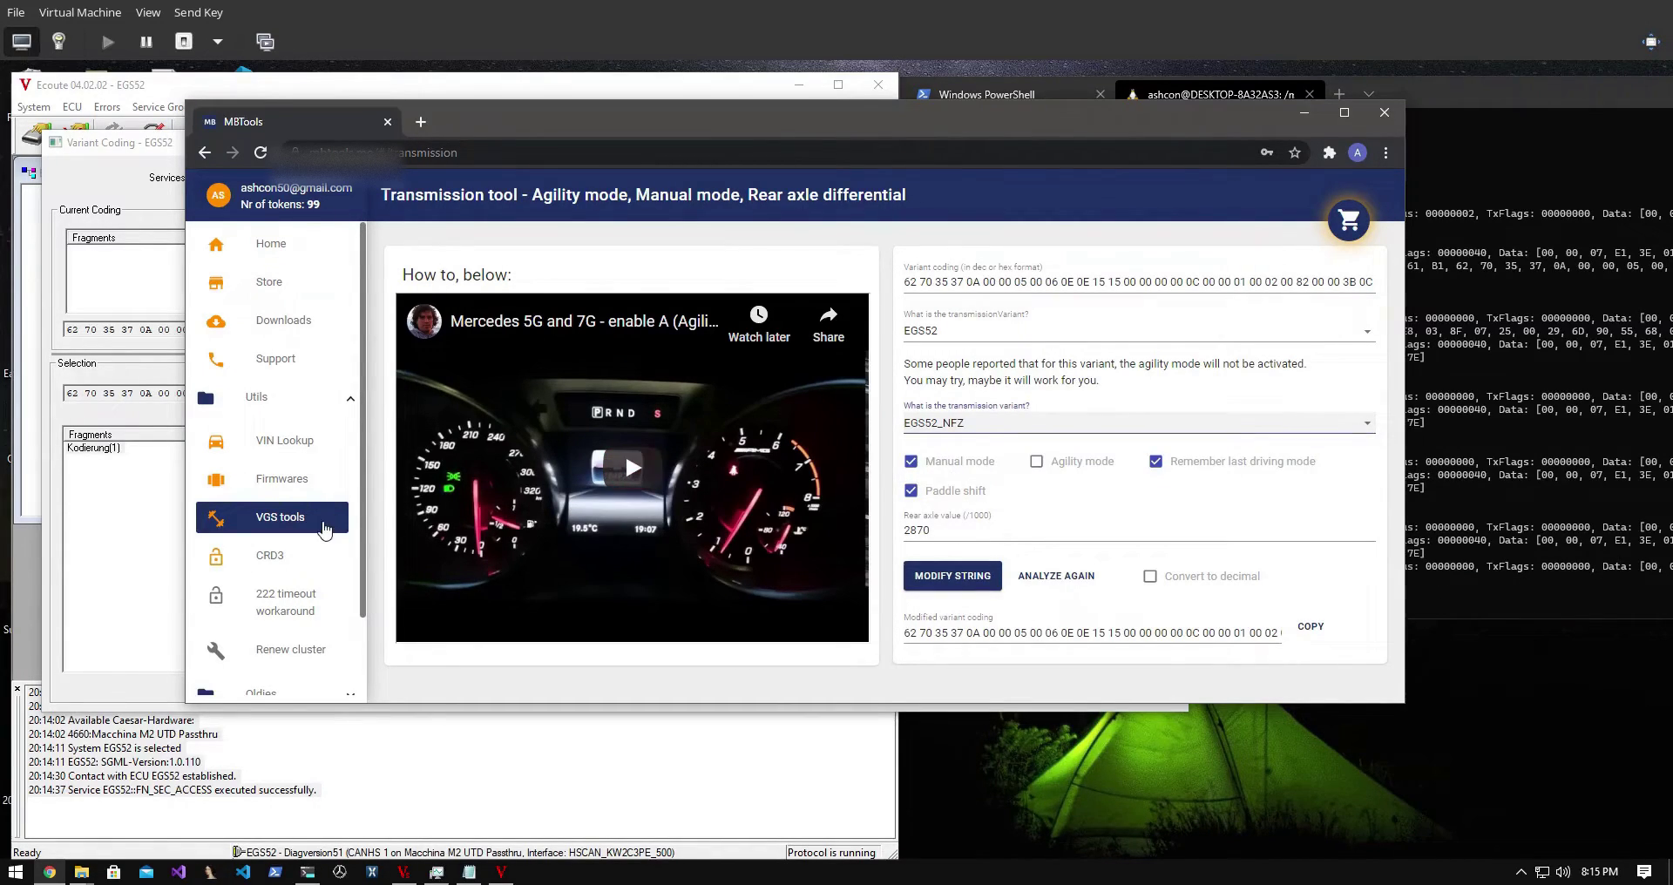
# - Back in Variant Coding, open manual coding for the Kodierung(1) fragment and copy its hexadecimal coding string
pyautogui.click(107, 519)
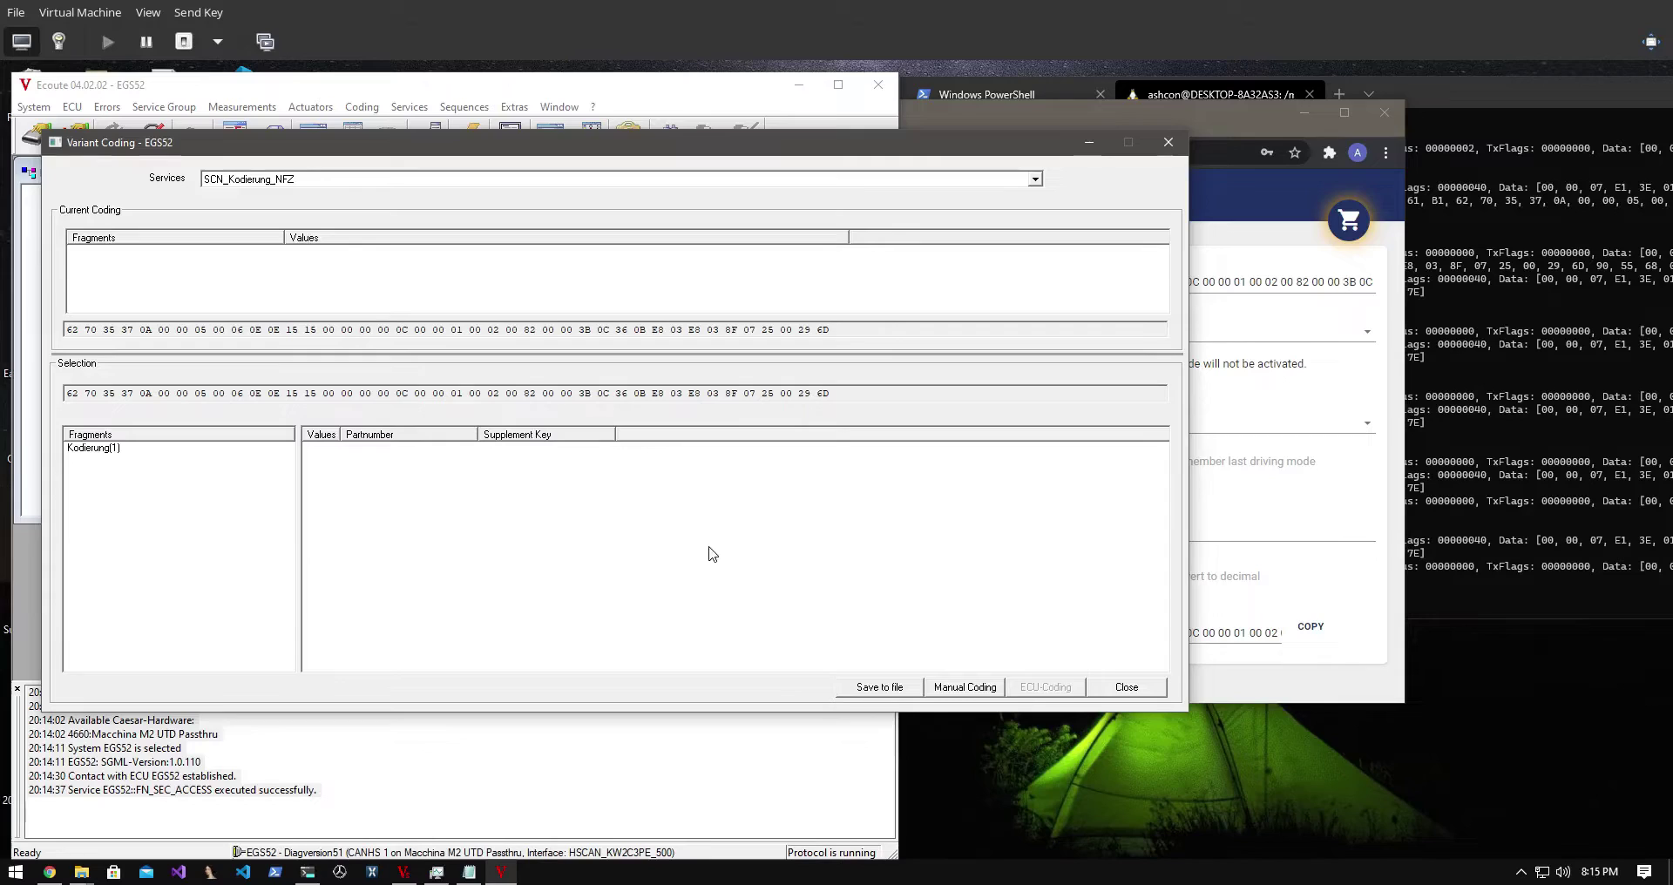
pyautogui.click(969, 688)
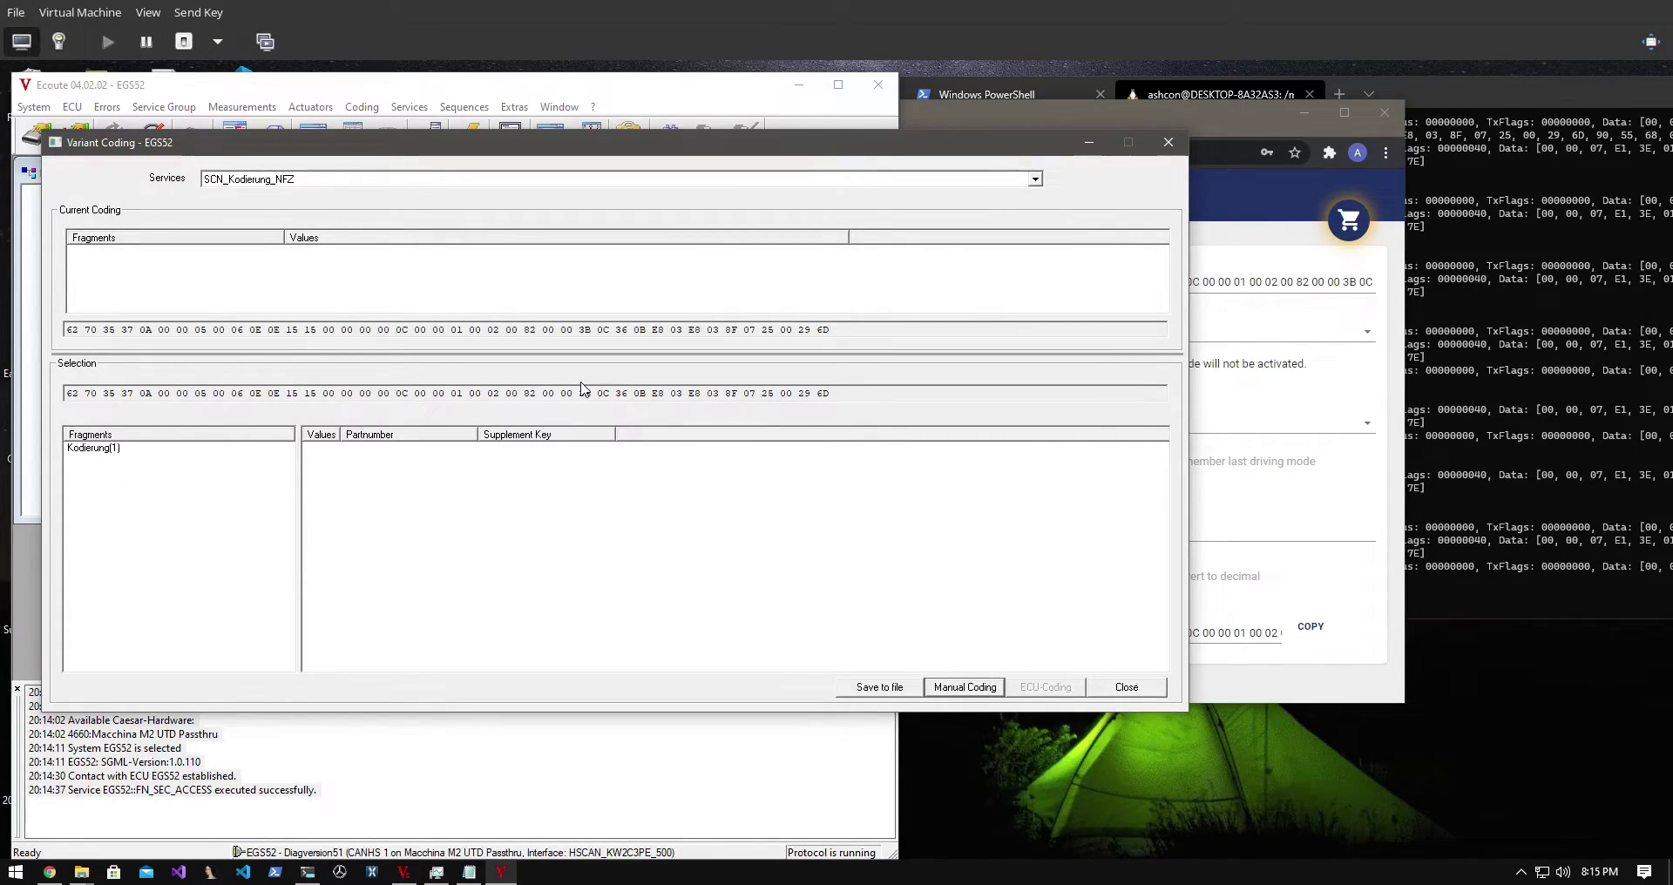
pyautogui.click(111, 453)
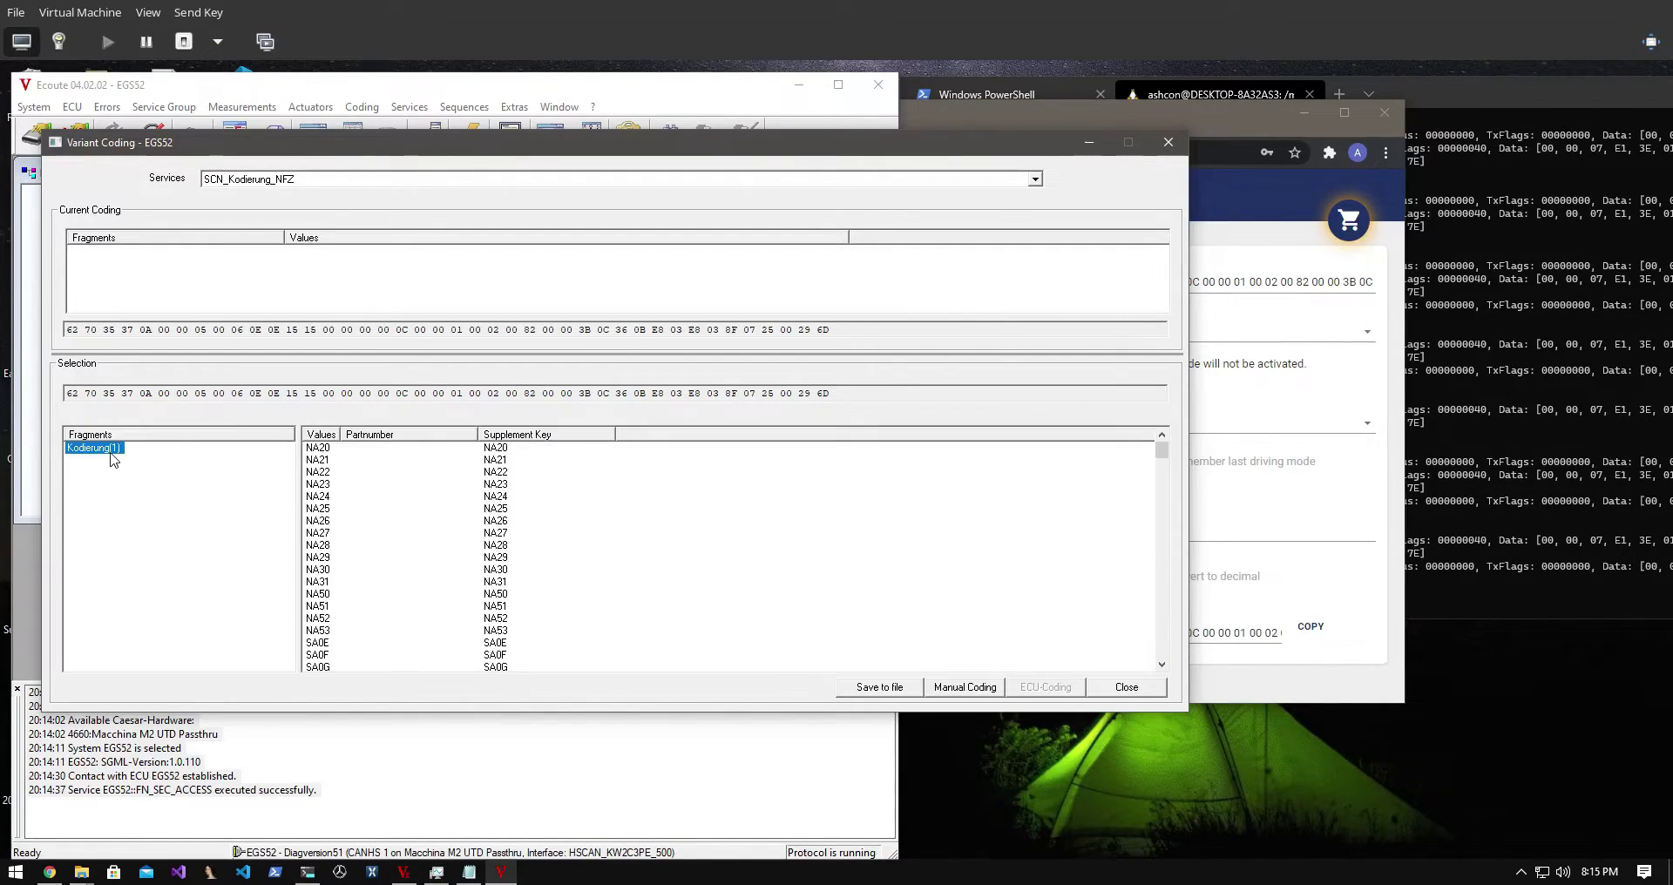
pyautogui.click(964, 687)
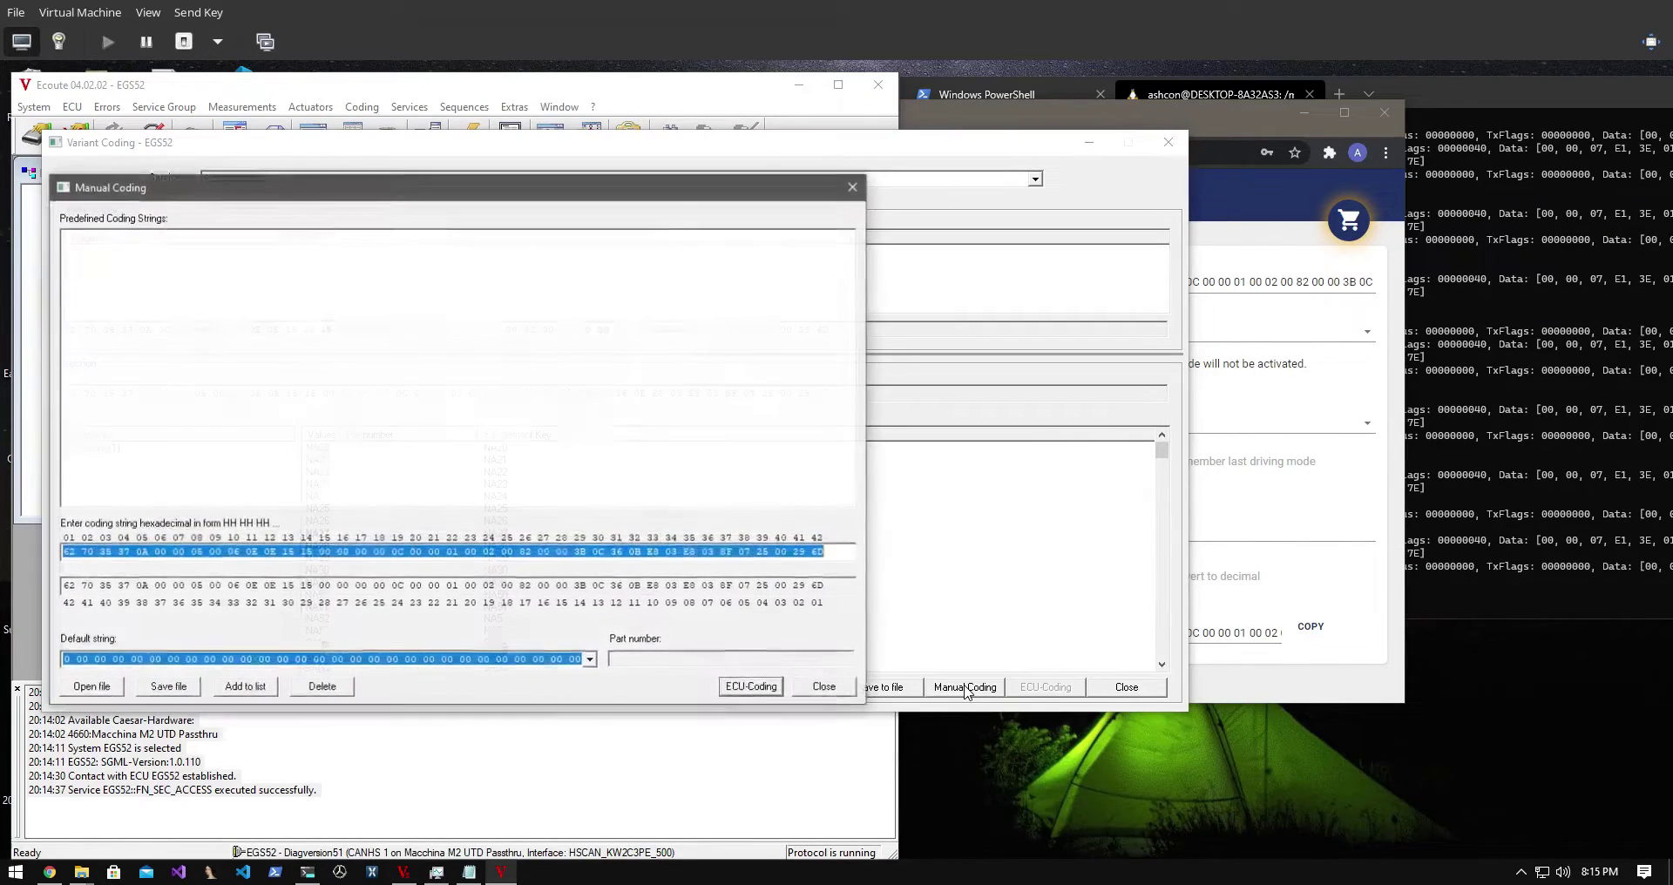
pyautogui.rightClick(437, 554)
pyautogui.click(477, 609)
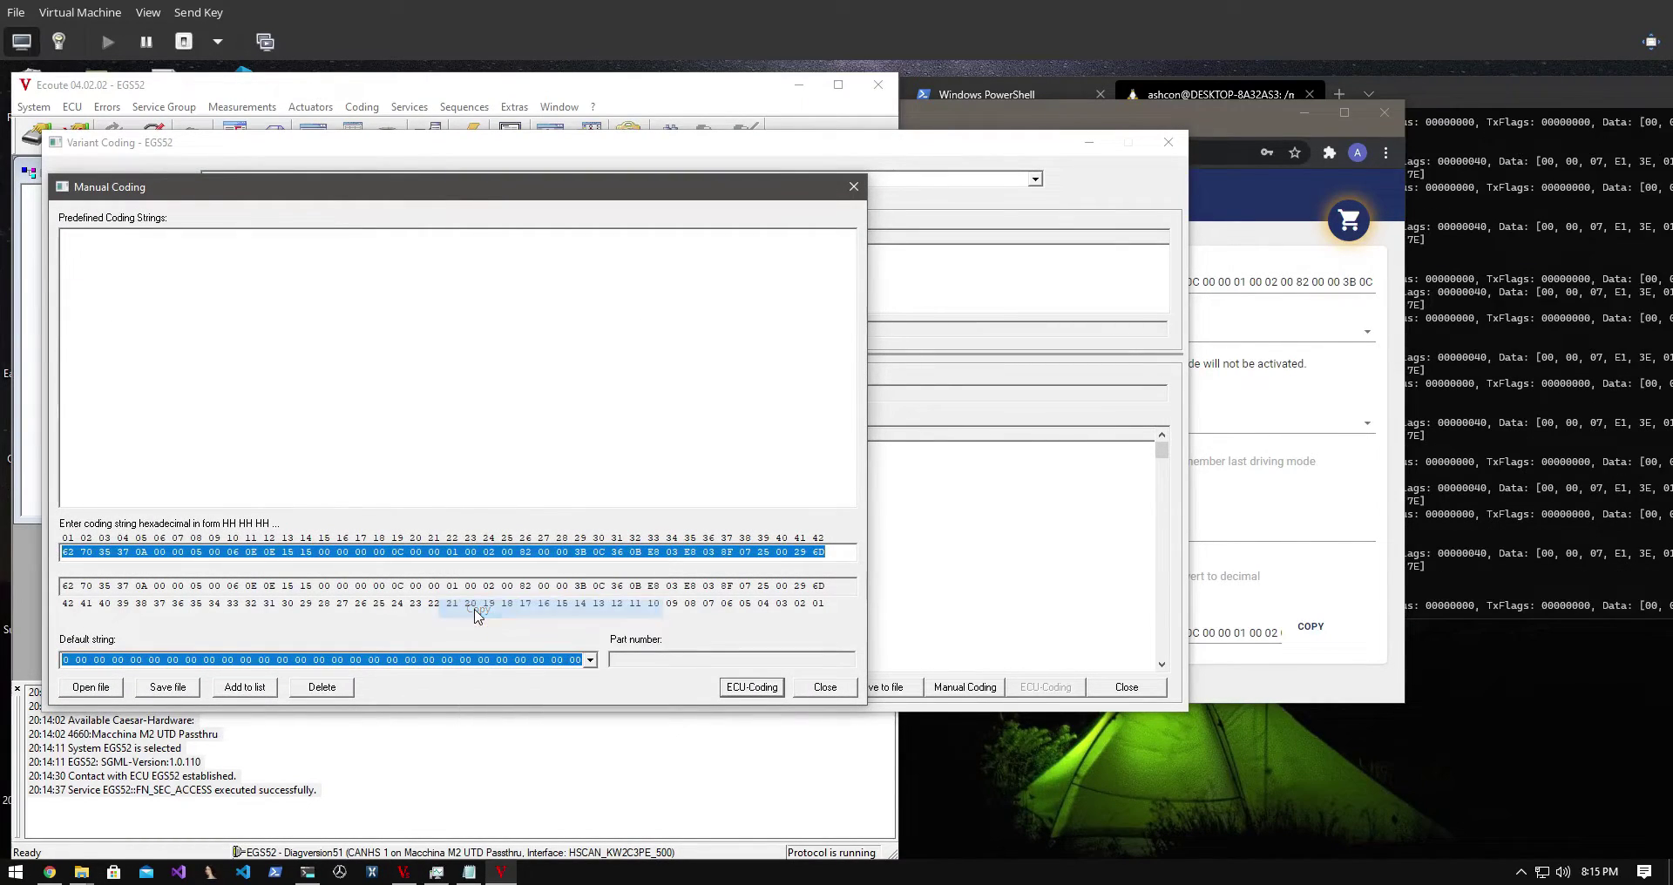
# - Switch to MBTools and replace the variant coding with the copied EGS52 coding string
pyautogui.click(1253, 363)
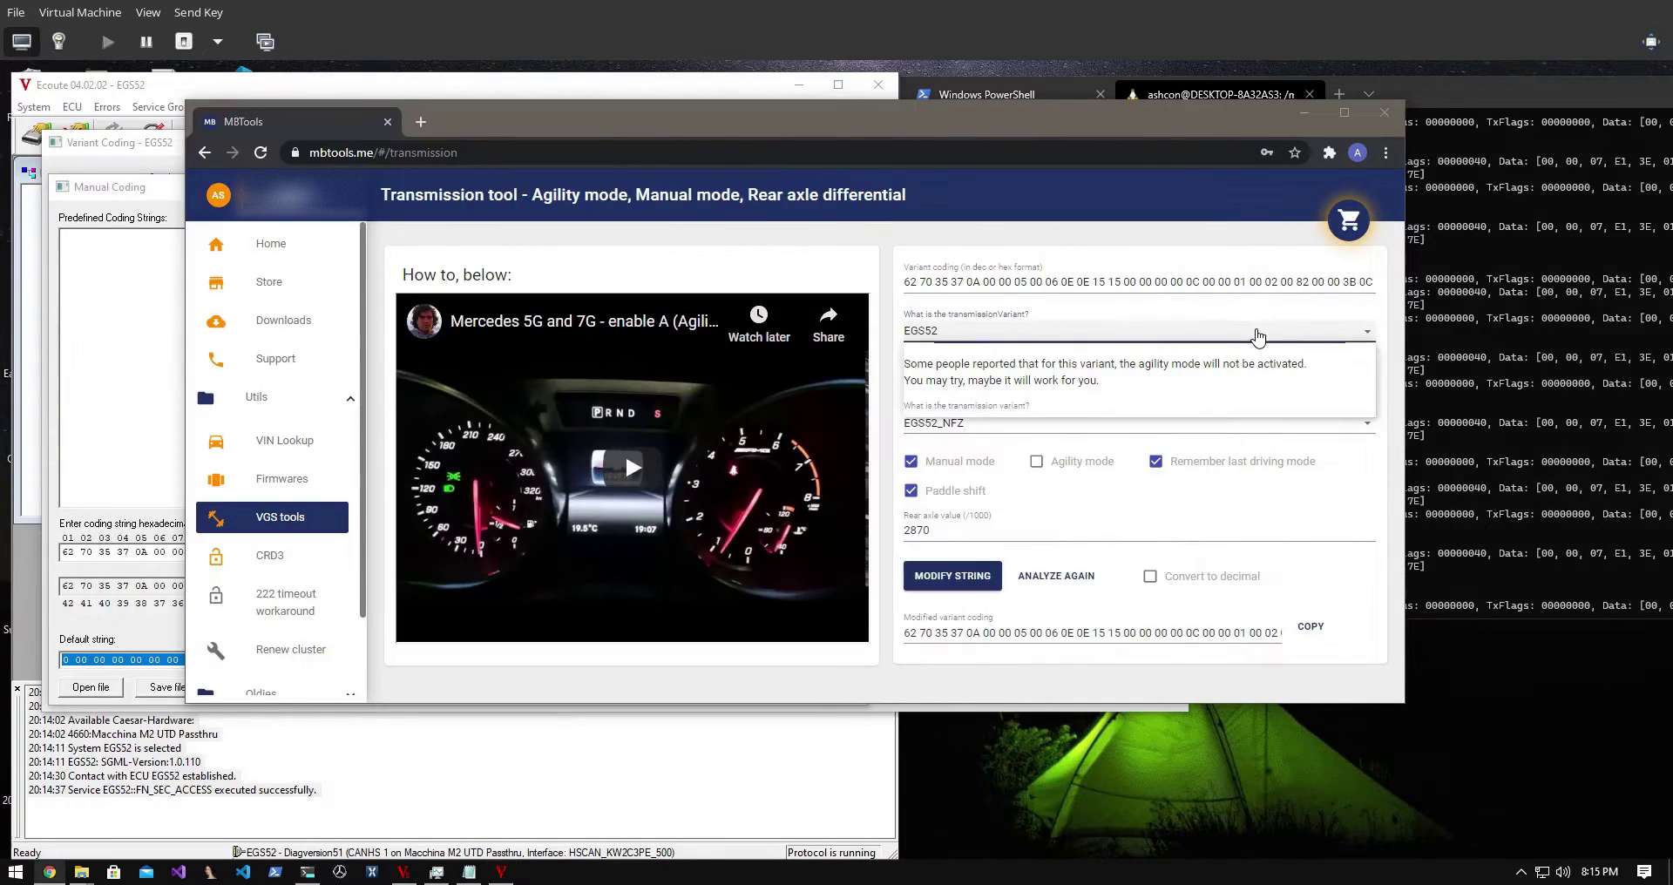
pyautogui.click(1158, 281)
pyautogui.hotkey('ctrl', 'v')
pyautogui.hotkey('ctrl', 'a')
pyautogui.click(1158, 281)
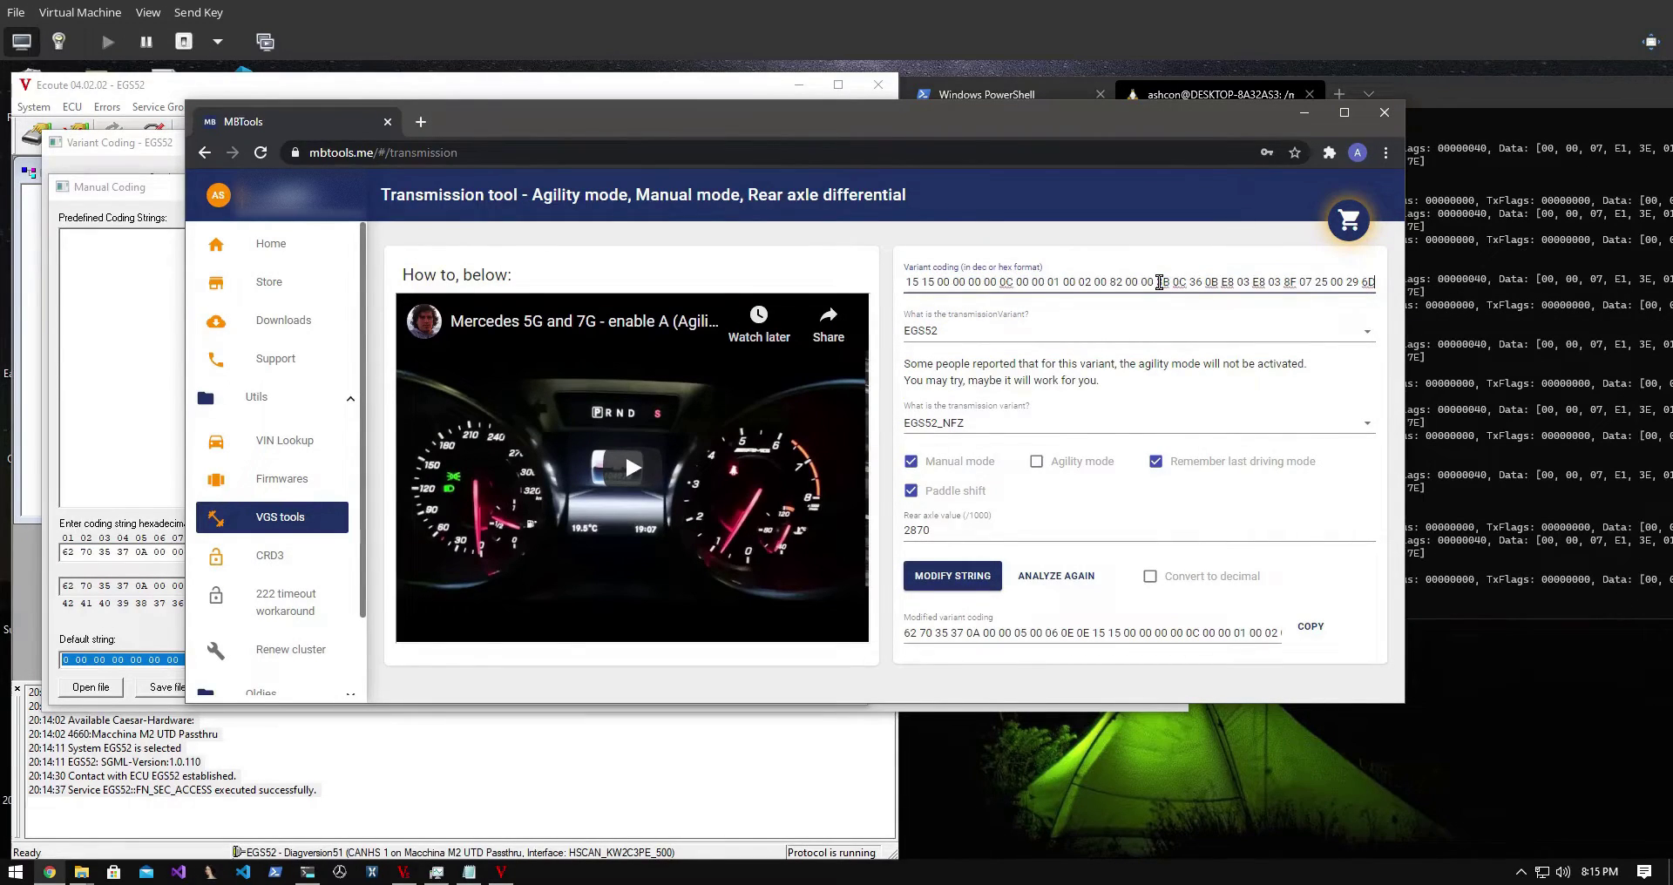
pyautogui.hotkey('ctrl', 'a')
pyautogui.hotkey('ctrl', 'v')
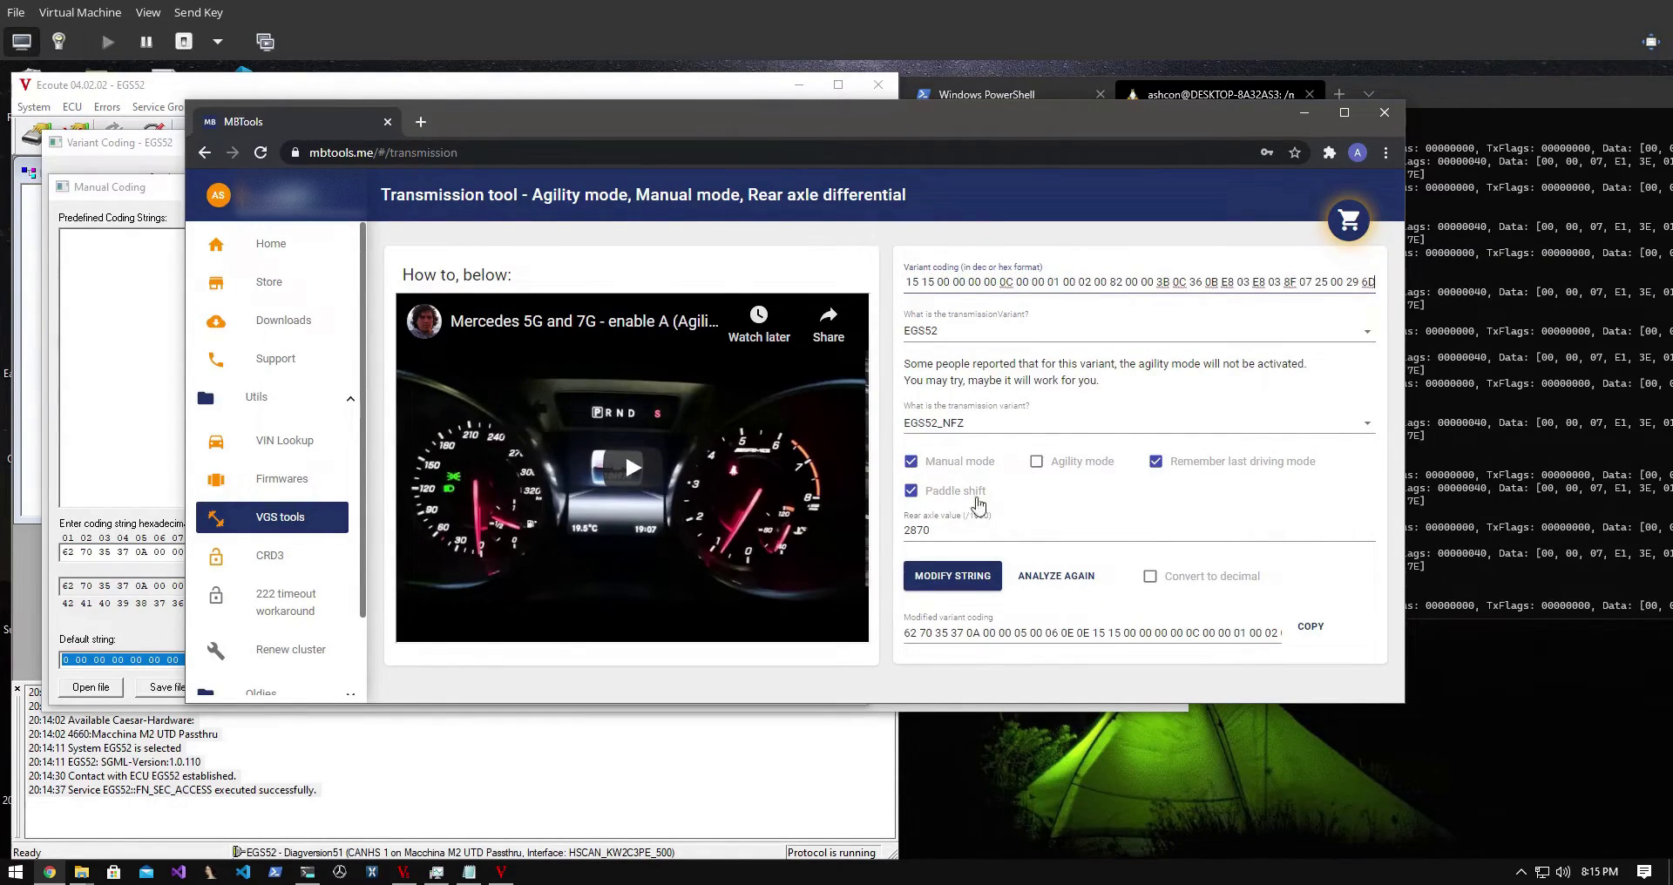
# - Enable Agility mode for the EGS52_NFZ variant, generate the modified variant coding string and copy all of it
pyautogui.click(1037, 459)
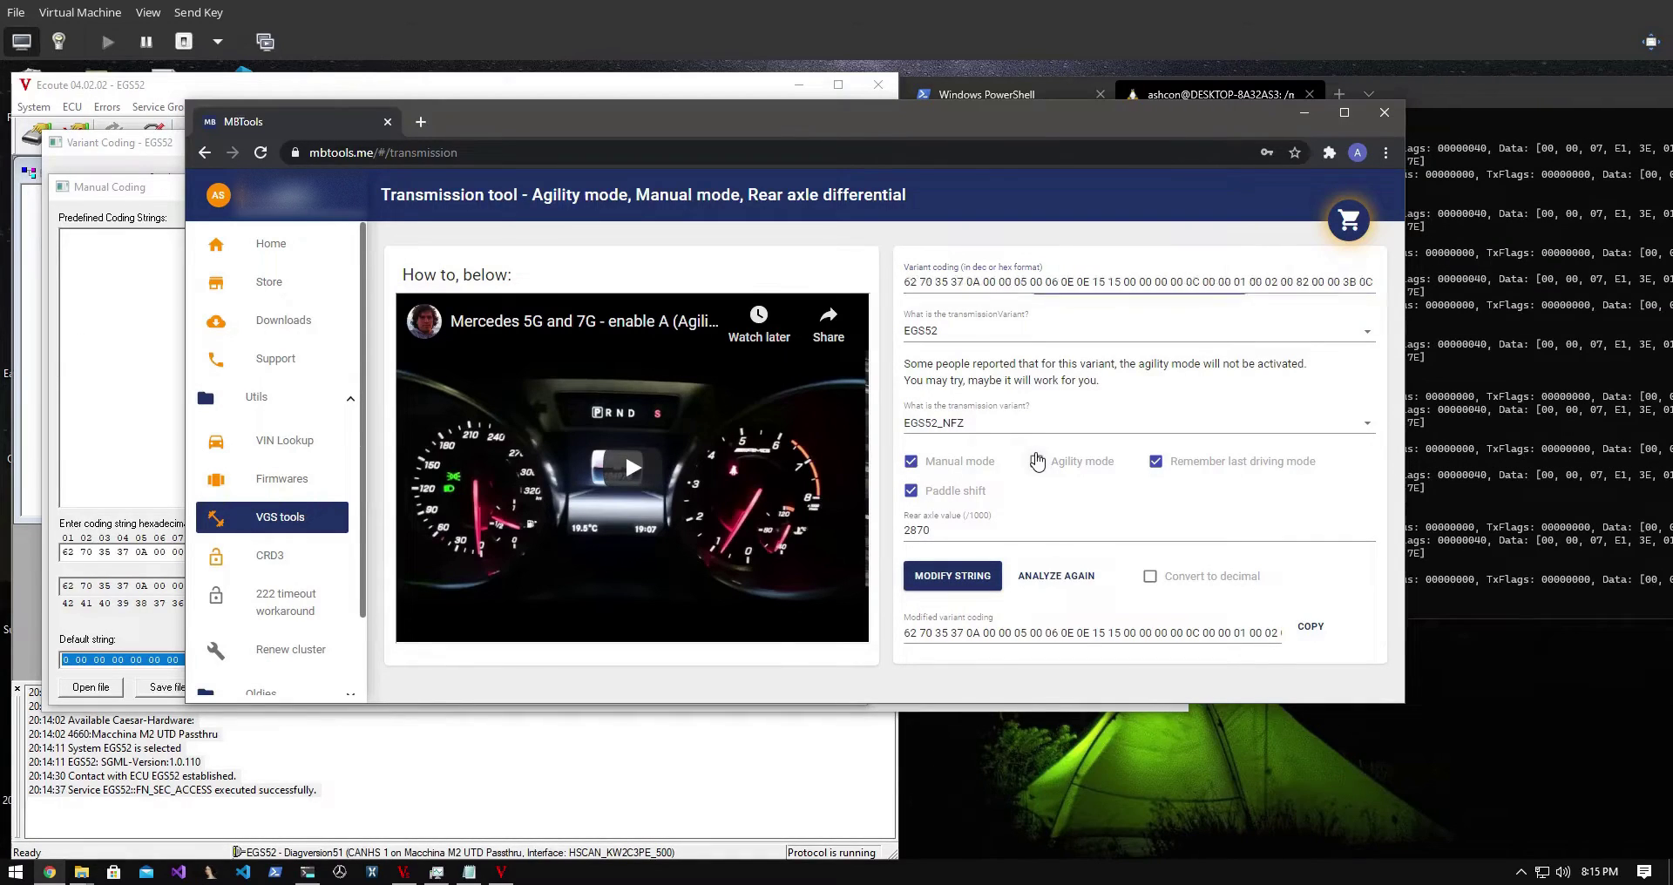
pyautogui.click(962, 577)
pyautogui.click(976, 629)
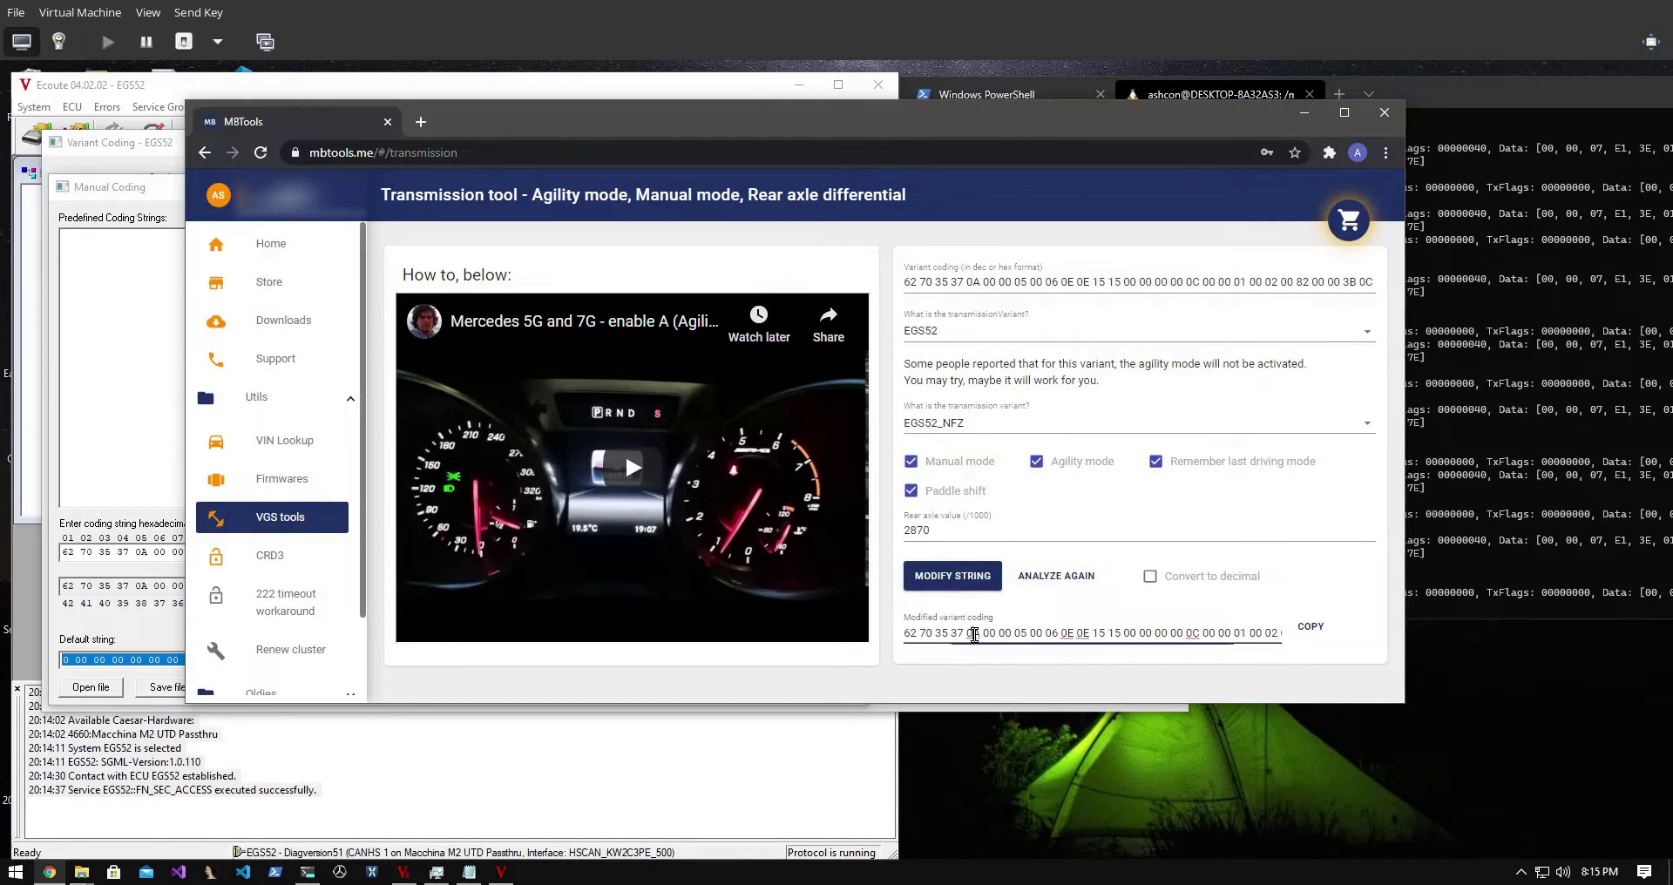
pyautogui.hotkey('ctrl', 'a')
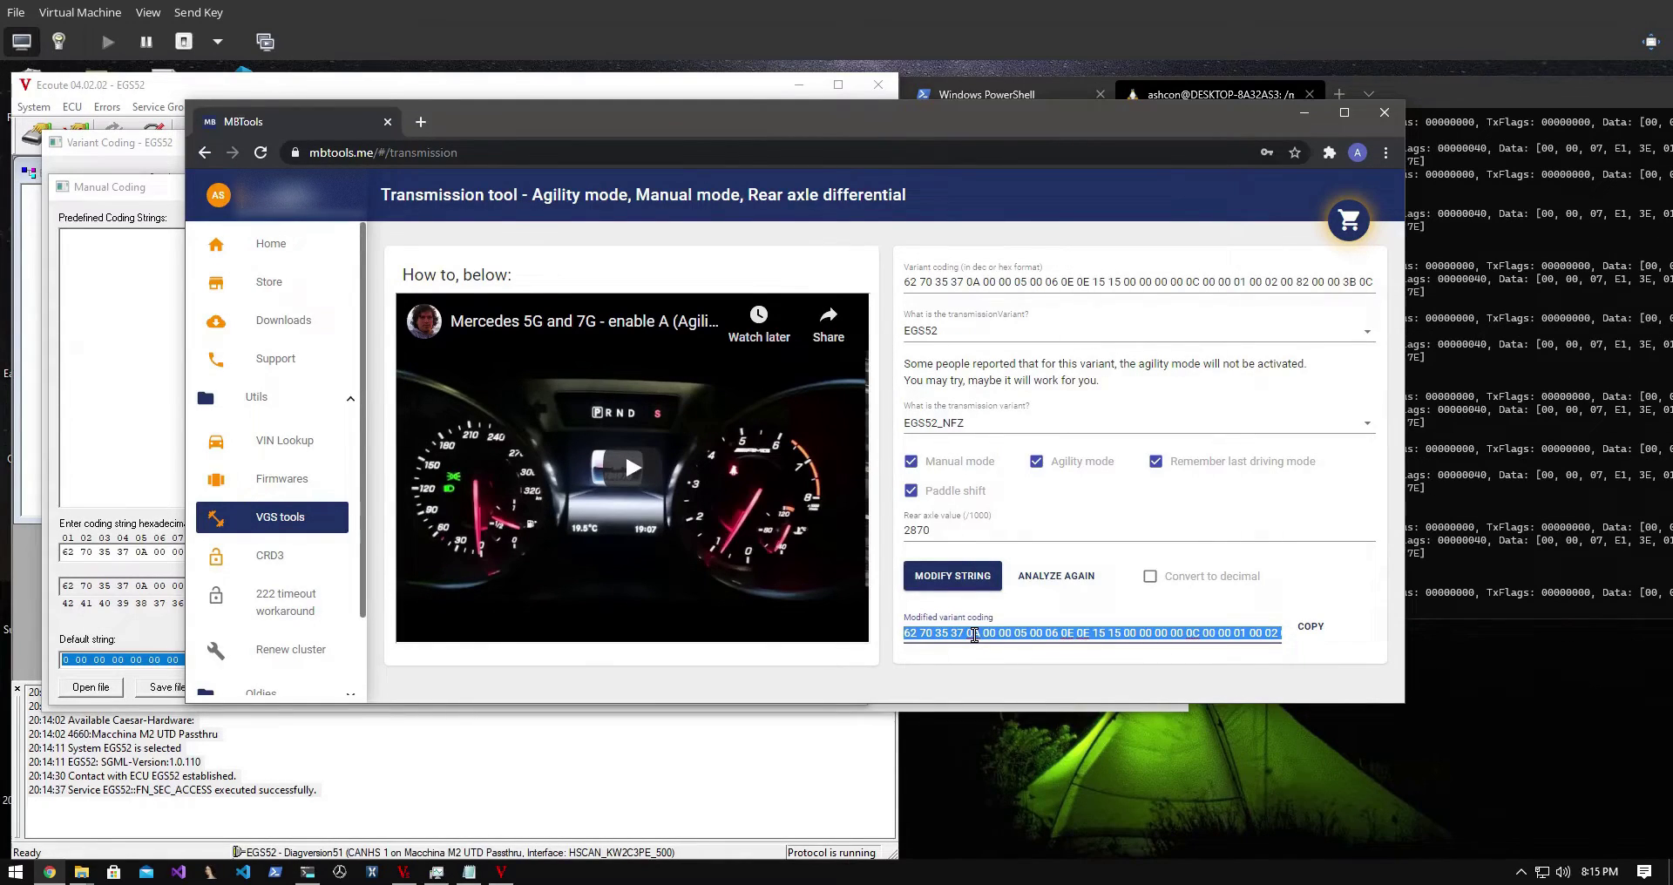
# - In the Manual Coding window, clear the existing hexadecimal coding string and replace it with the modified one copied from MBTools
pyautogui.click(178, 555)
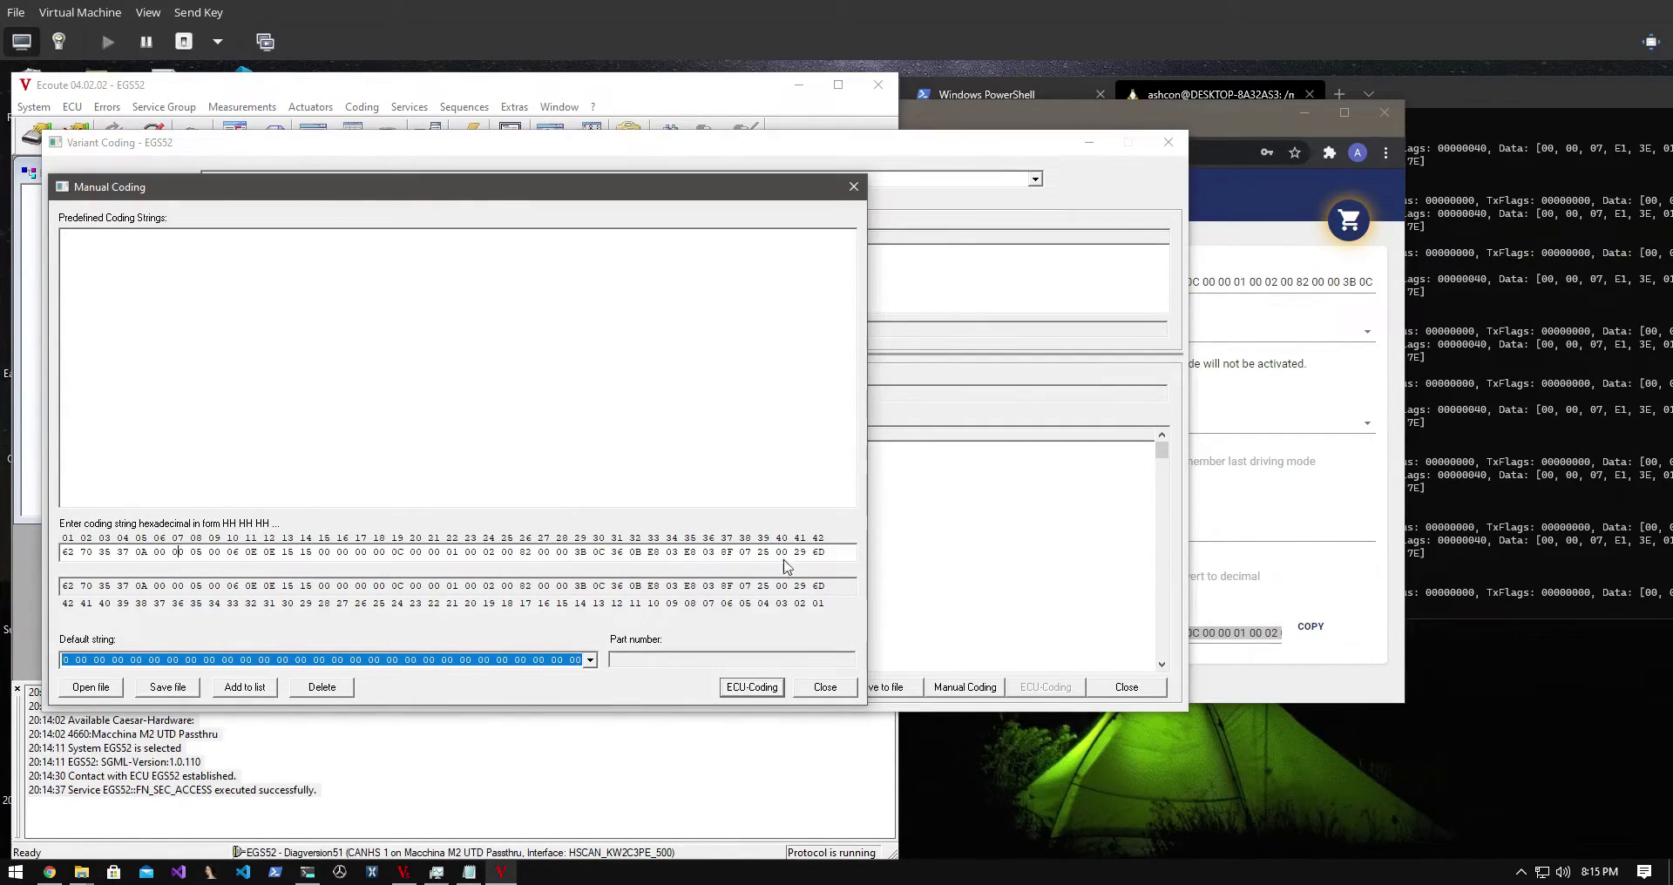
pyautogui.moveTo(832, 549); pyautogui.dragTo(482, 552)
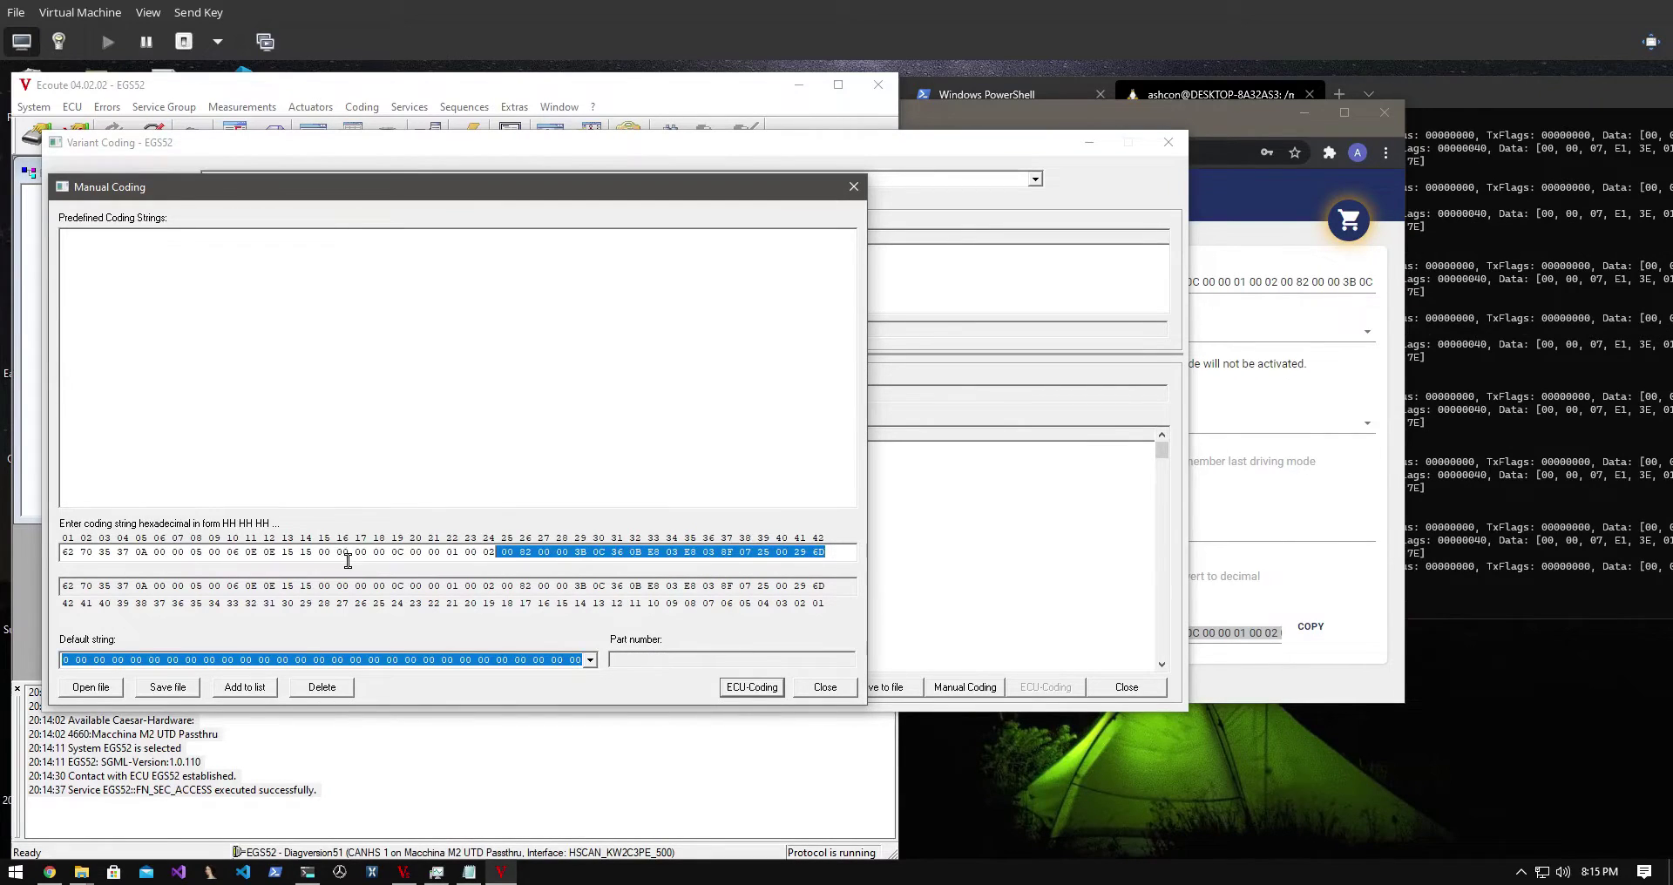
pyautogui.press('Delete')
pyautogui.press('BackSpace')
pyautogui.press('BackSpace')
pyautogui.press('BackSpace')
pyautogui.press('BackSpace')
pyautogui.press('BackSpace')
pyautogui.press('BackSpace')
pyautogui.press('BackSpace')
pyautogui.press('BackSpace')
pyautogui.press('BackSpace')
pyautogui.press('BackSpace')
pyautogui.press('BackSpace')
pyautogui.press('BackSpace')
pyautogui.press('BackSpace')
pyautogui.press('BackSpace')
pyautogui.press('BackSpace')
pyautogui.press('BackSpace')
pyautogui.press('BackSpace')
pyautogui.press('BackSpace')
pyautogui.press('BackSpace')
pyautogui.press('BackSpace')
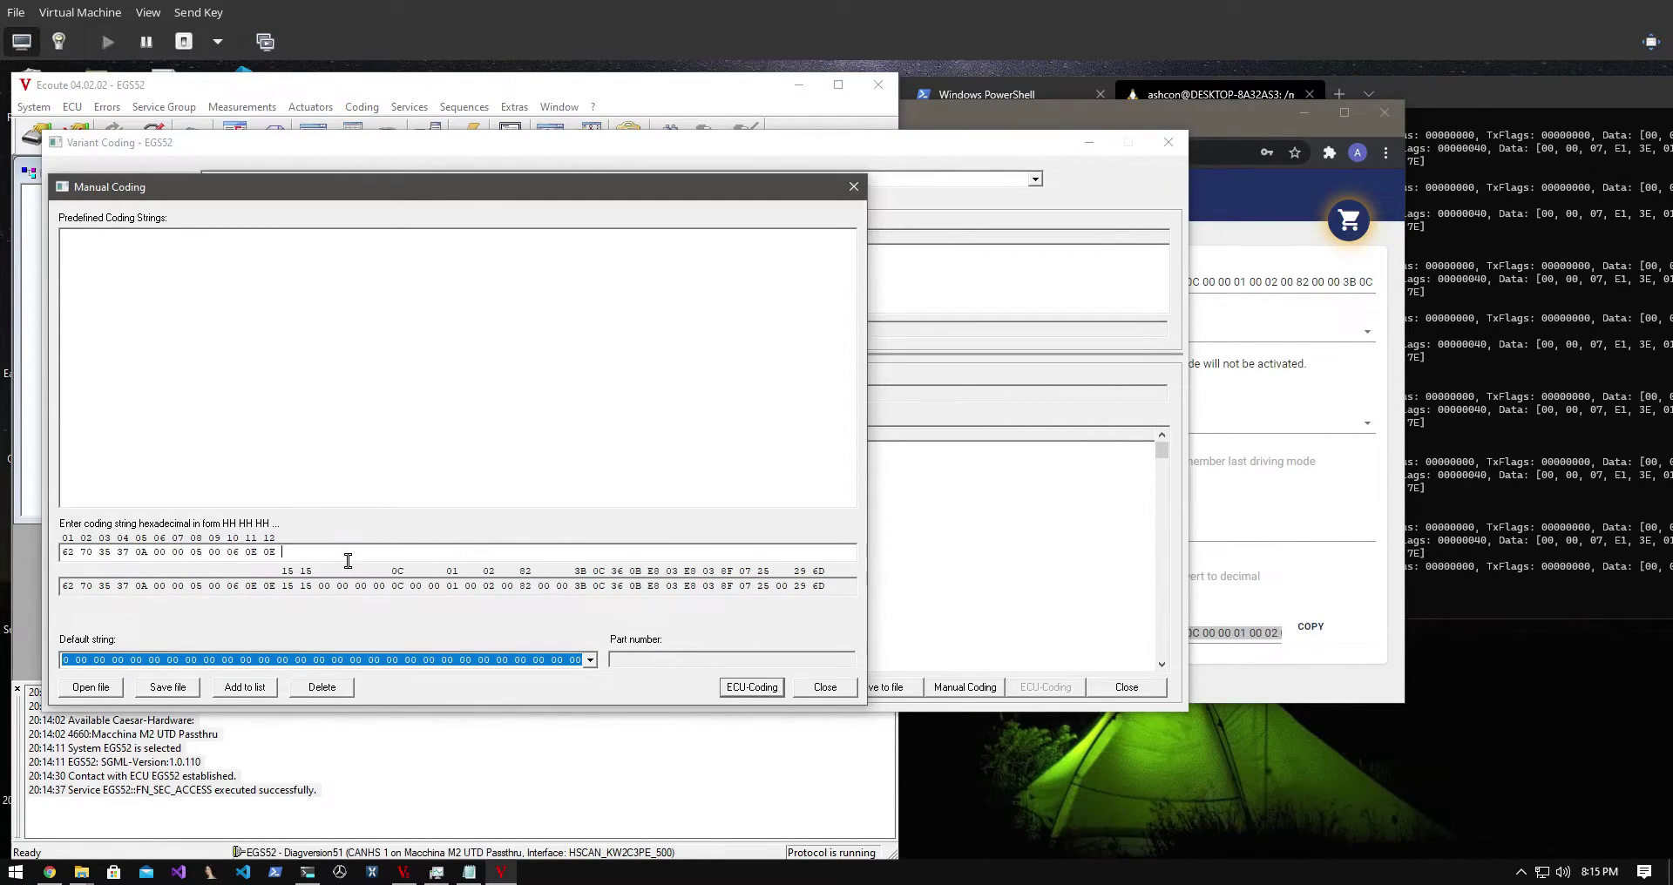
pyautogui.press('BackSpace')
pyautogui.press('BackSpace')
pyautogui.press('BackSpace')
pyautogui.press('BackSpace')
pyautogui.press('BackSpace')
pyautogui.hotkey('ctrl', 'v')
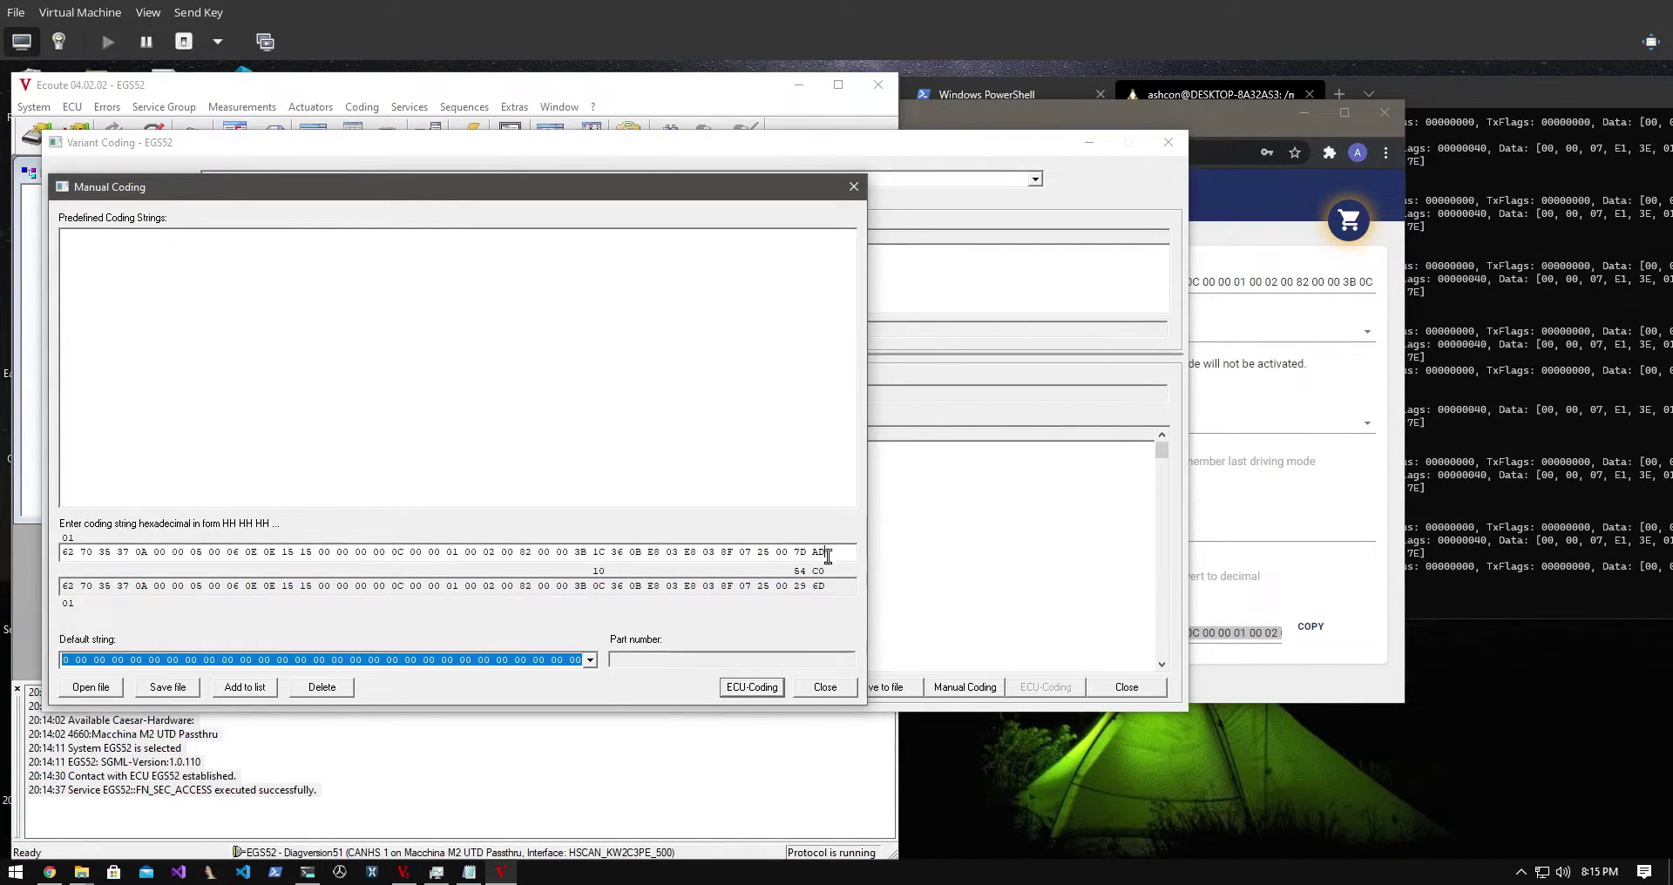
# - Write the modified coding string to the EGS52 ECU, accepting the Software Calibration Number reset, and bring up the adapter log terminal
pyautogui.moveTo(836, 554); pyautogui.dragTo(5, 535)
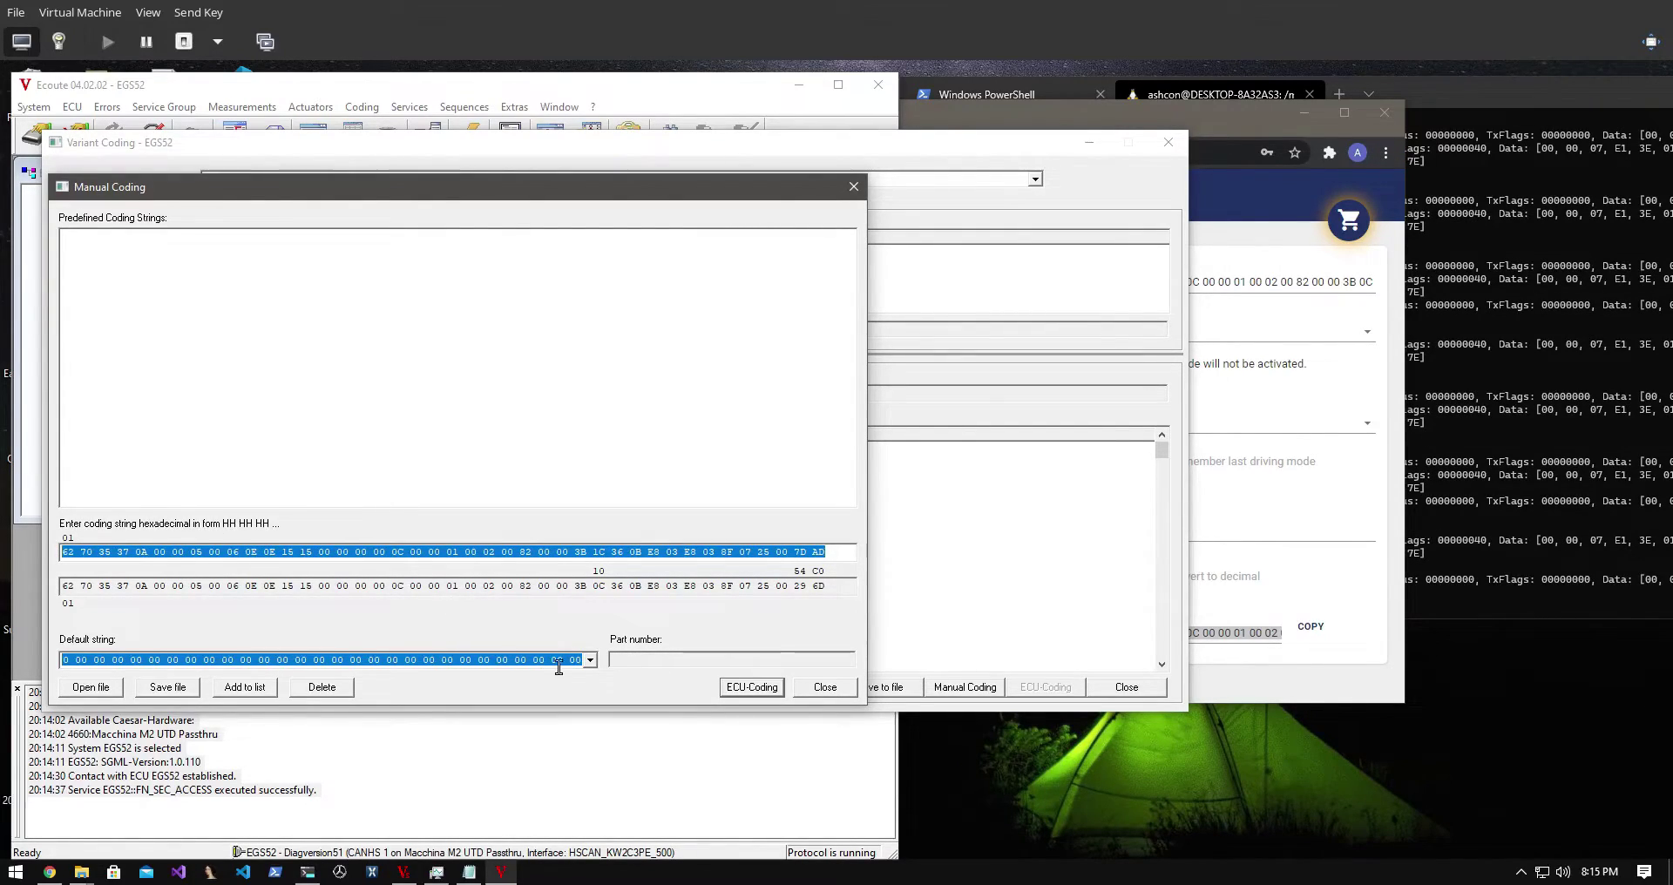
pyautogui.click(598, 658)
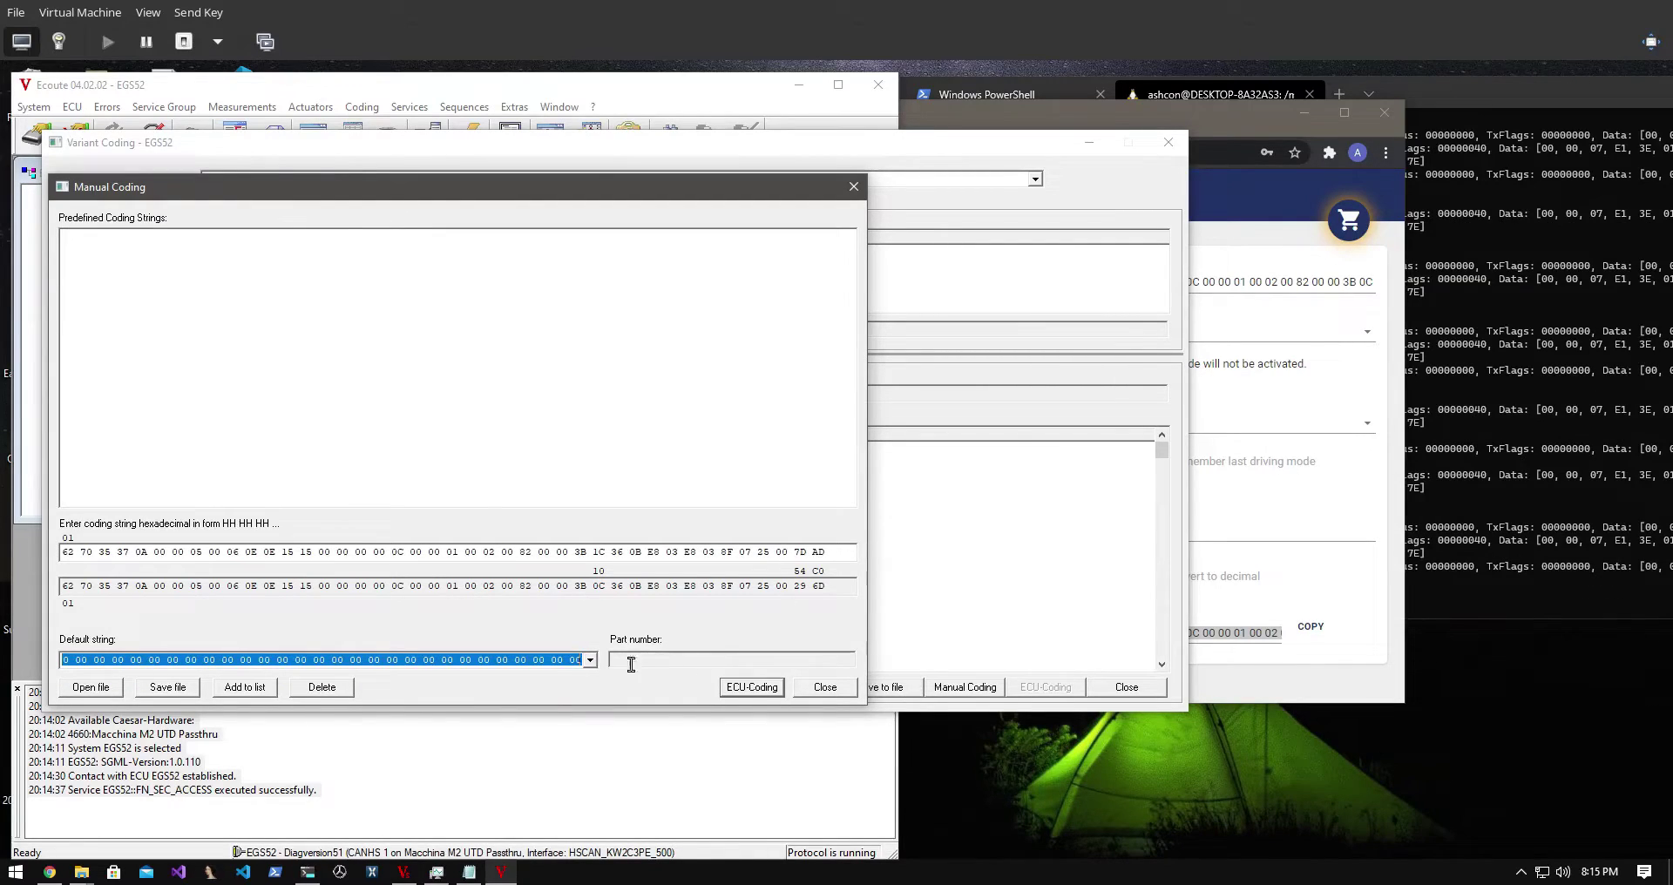
pyautogui.click(751, 688)
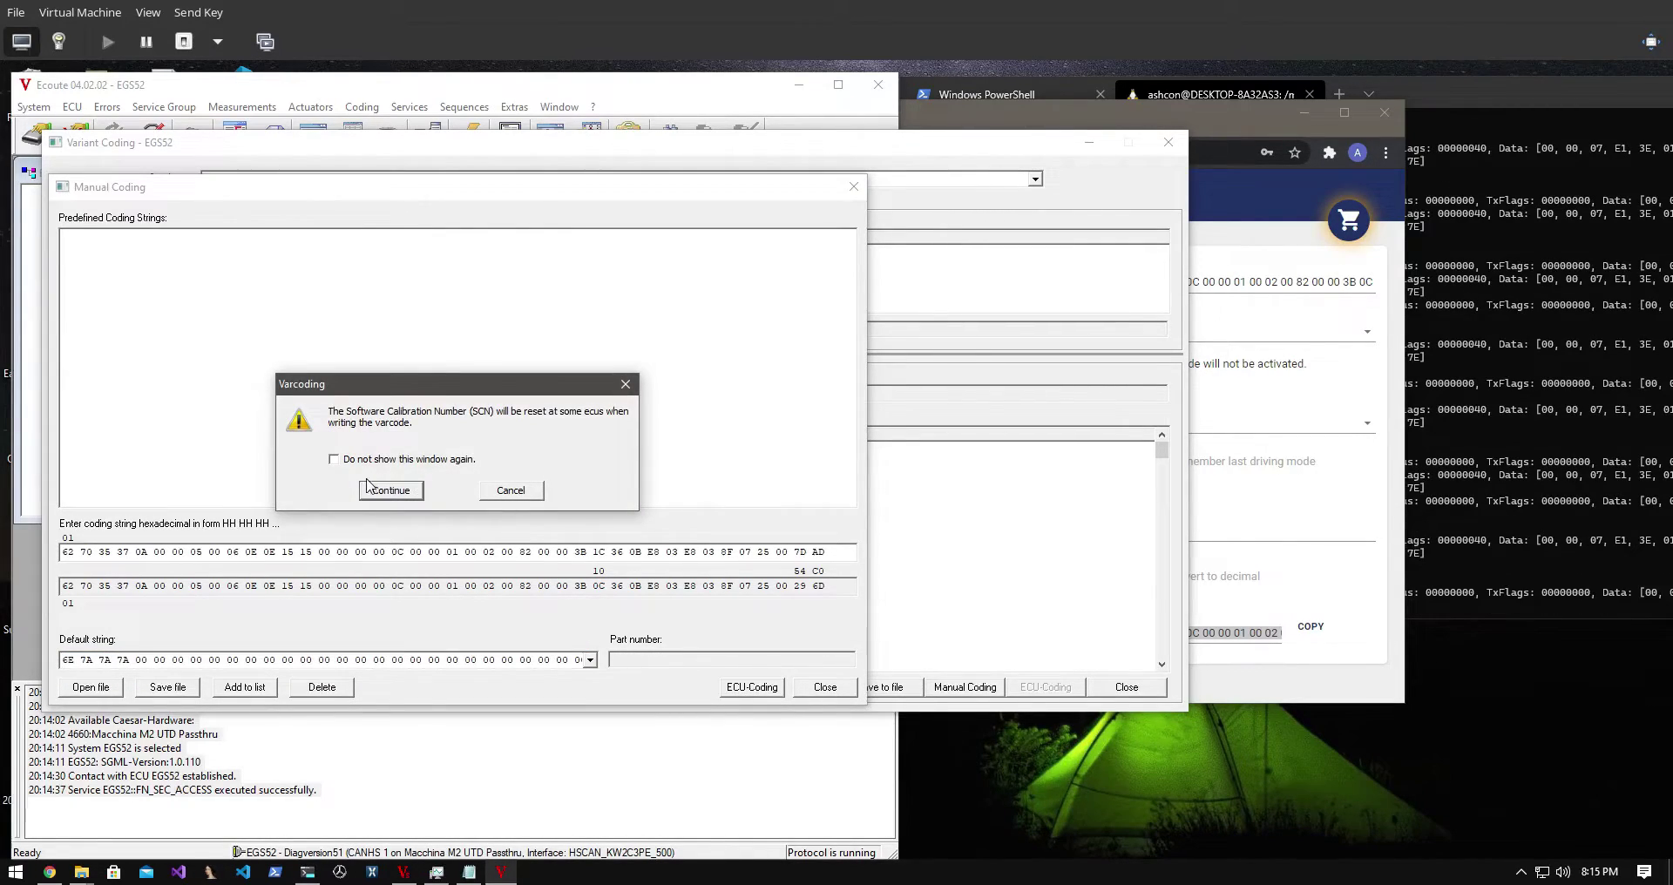
pyautogui.click(390, 491)
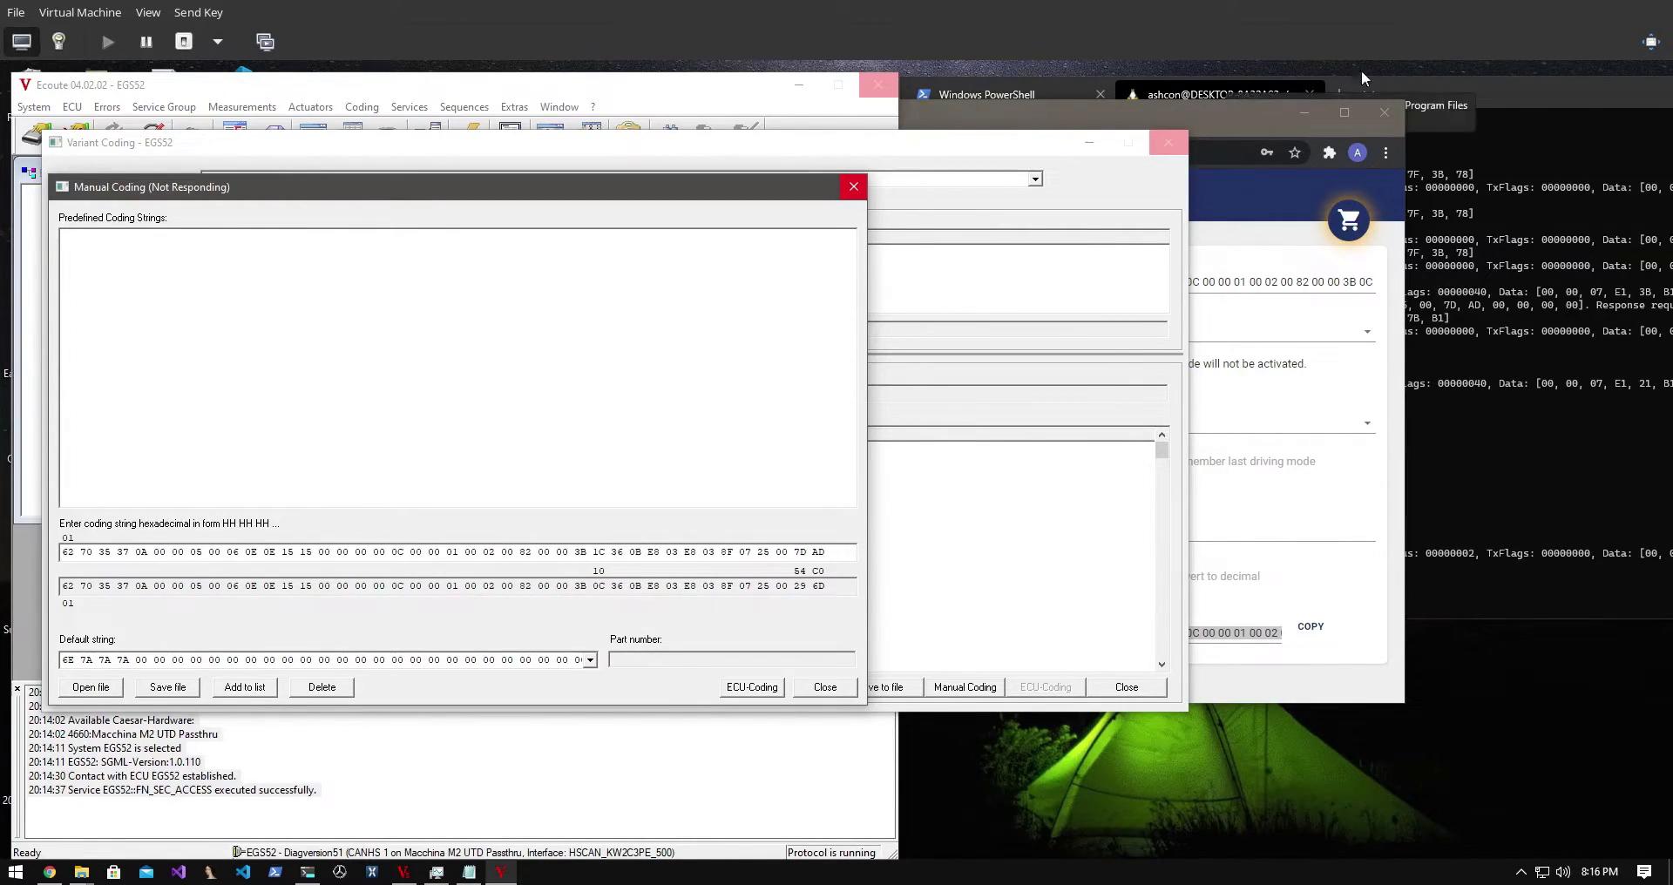
pyautogui.click(1445, 87)
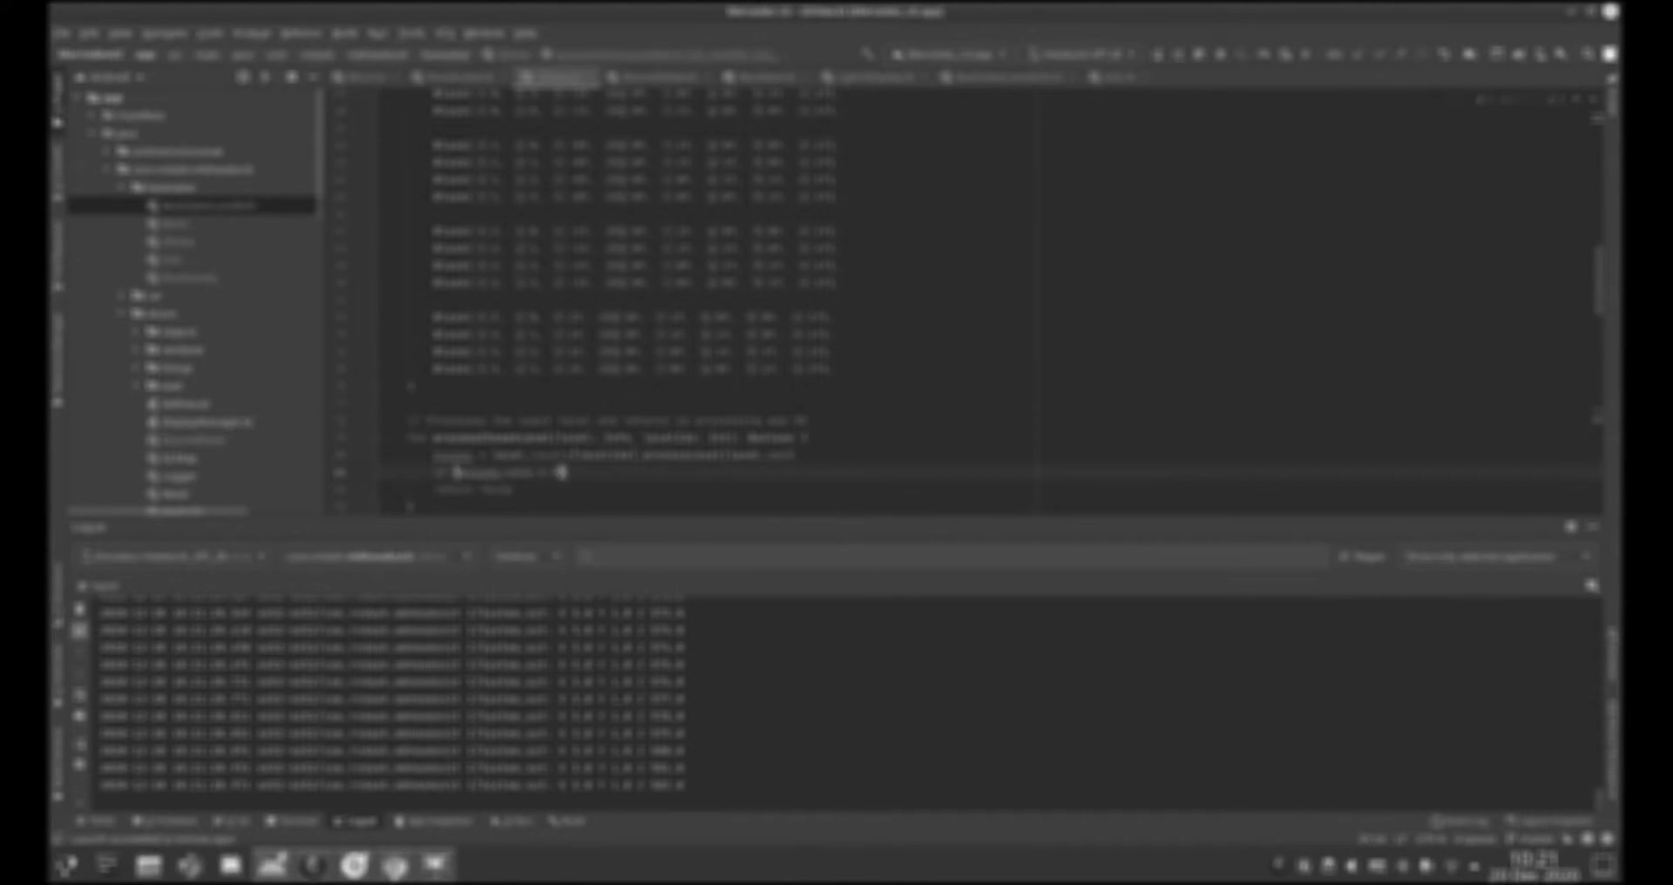
pyautogui.scroll(-20, 958, 301)
pyautogui.click(407, 421)
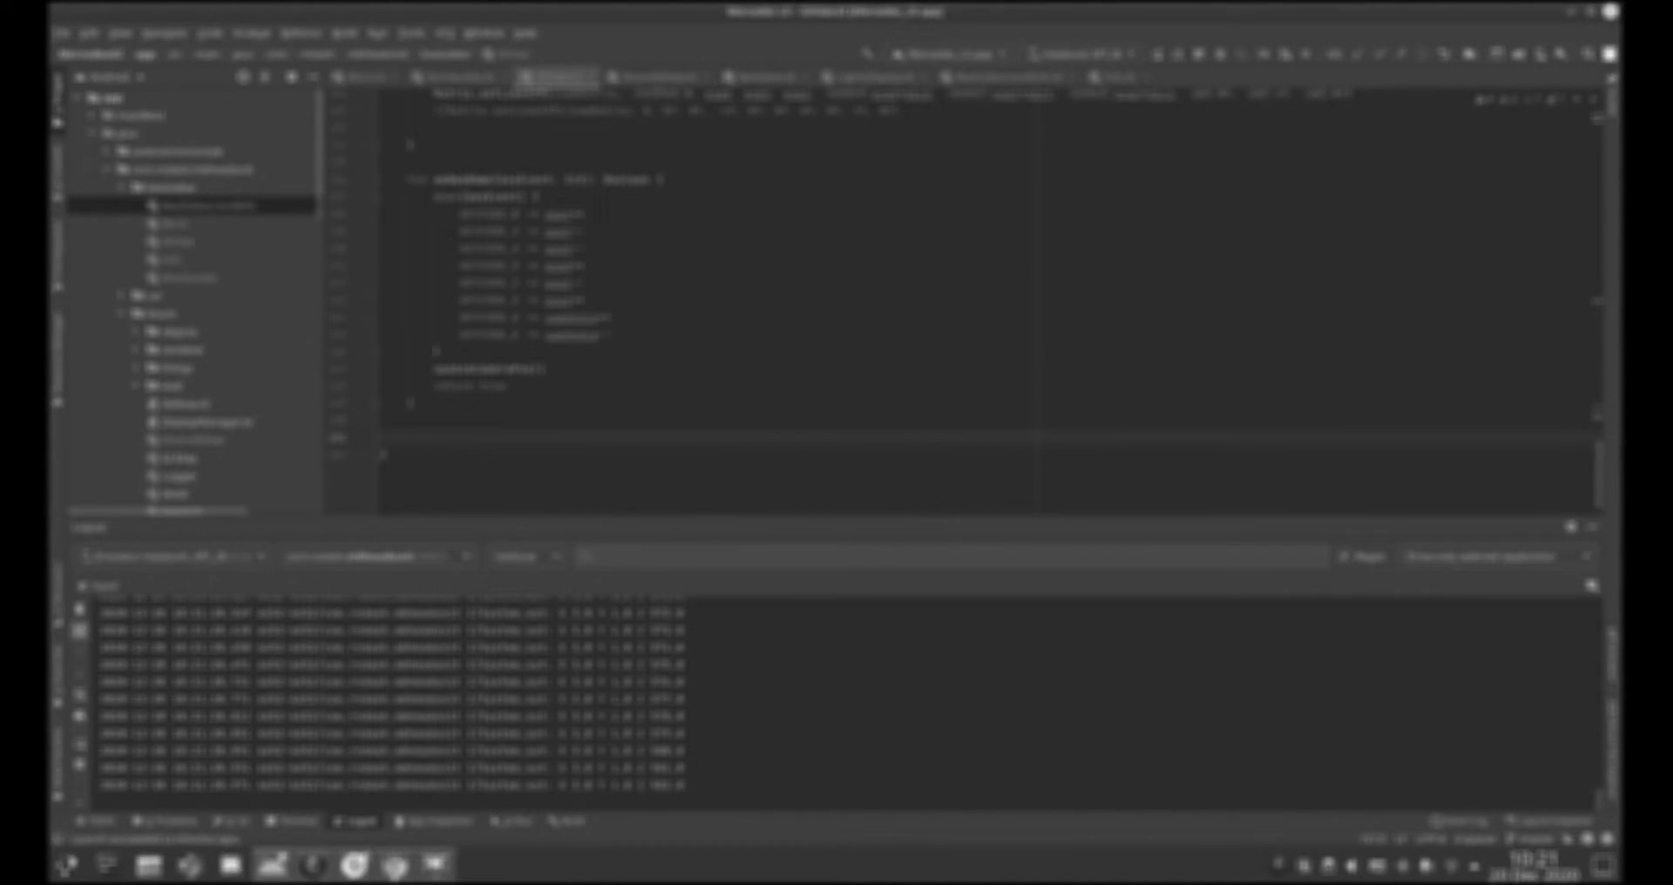
pyautogui.write('fun processedThread(): Float {')
pyautogui.press('Return')
pyautogui.write('return 0f')
pyautogui.scroll(20, 594, 422)
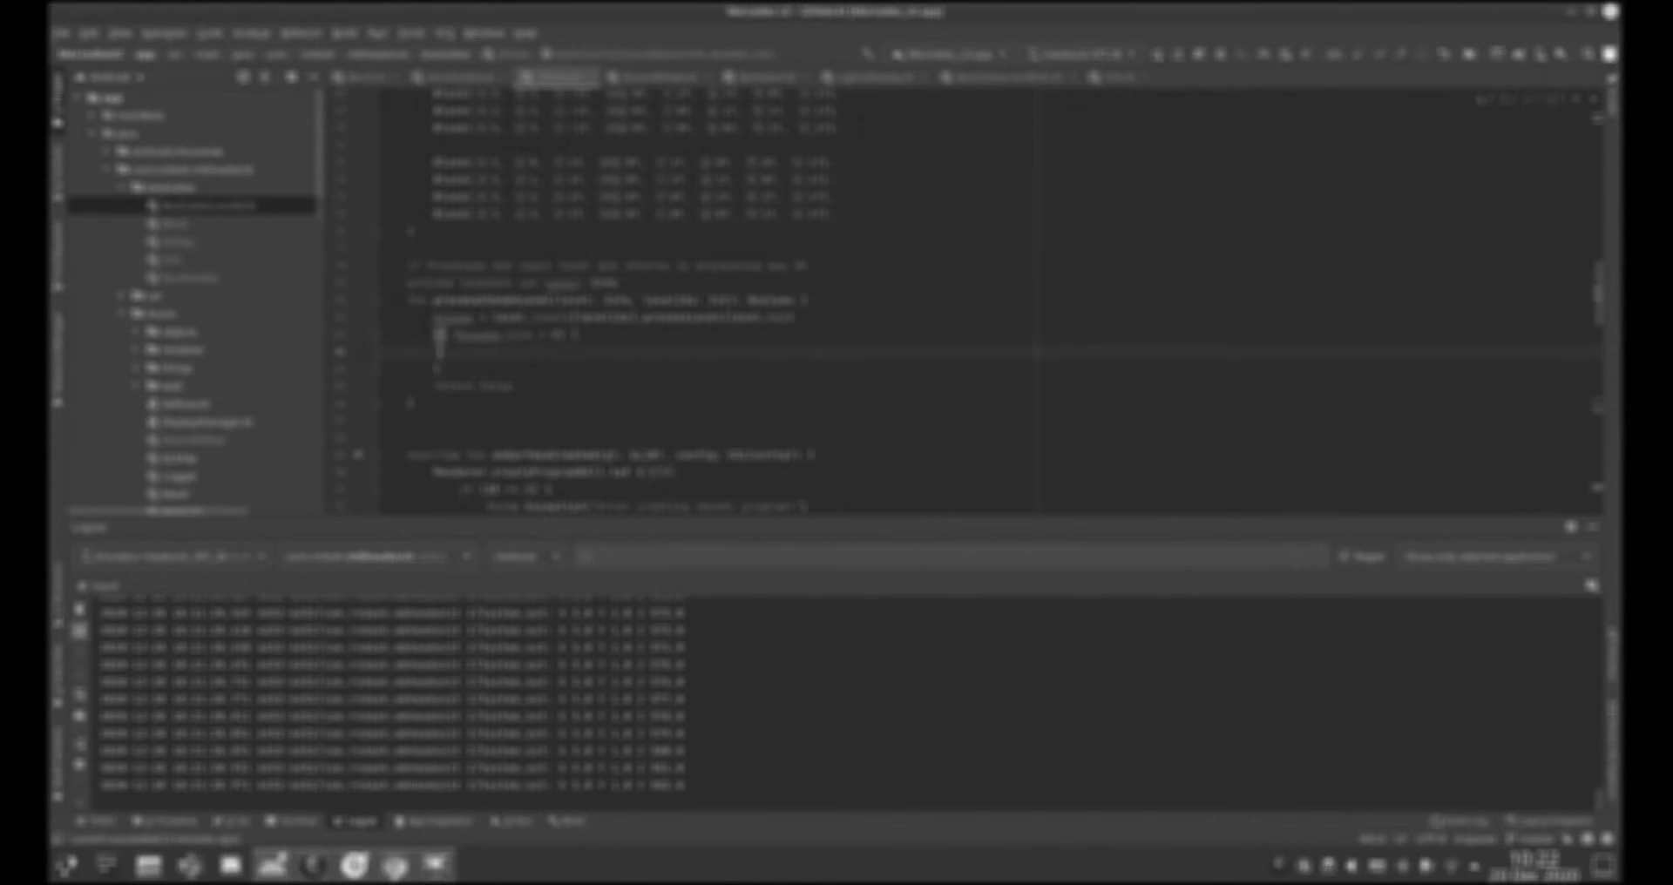
pyautogui.scroll(-20, 553, 371)
pyautogui.click(553, 370)
pyautogui.press('Return')
pyautogui.write('var pos')
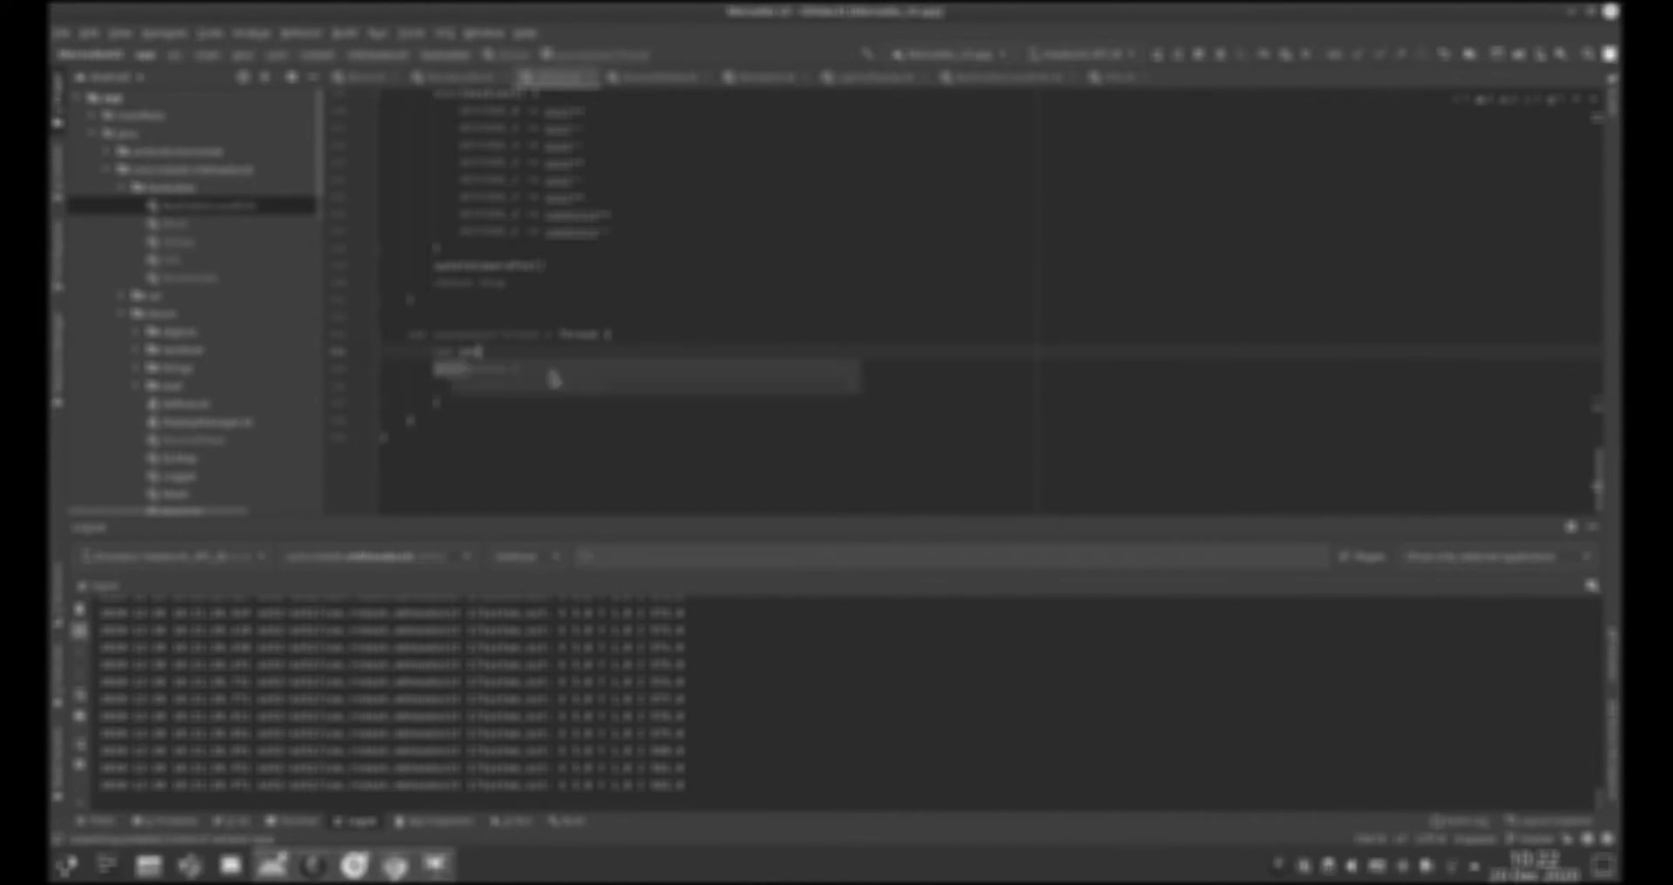
pyautogui.write('orld.pos')
pyautogui.click(462, 386)
pyautogui.write('Threa')
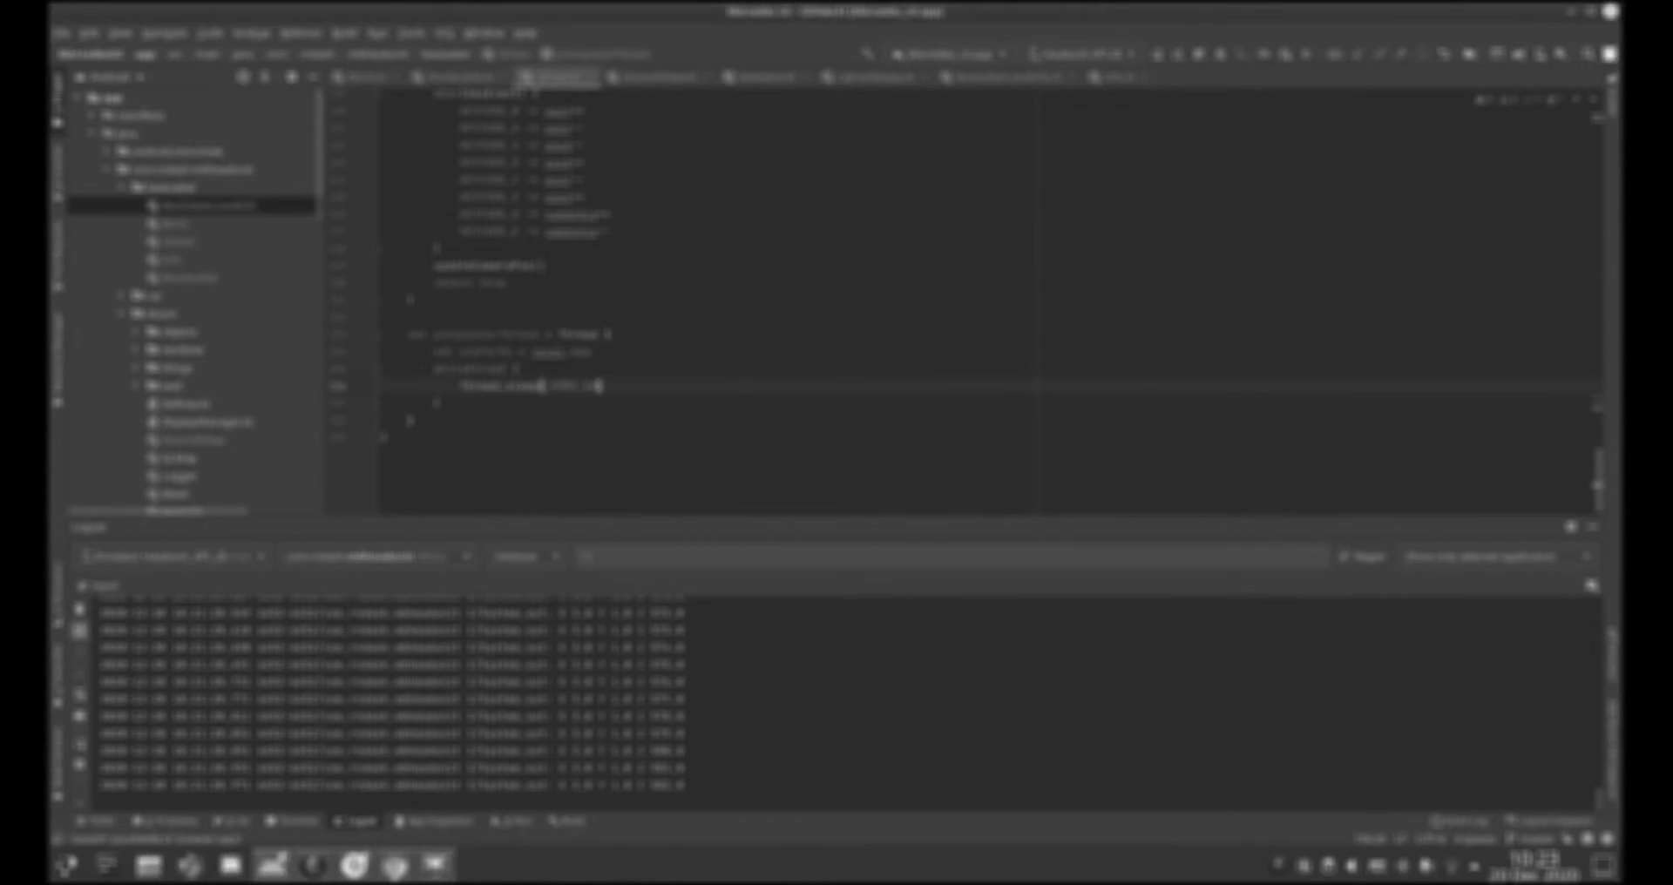